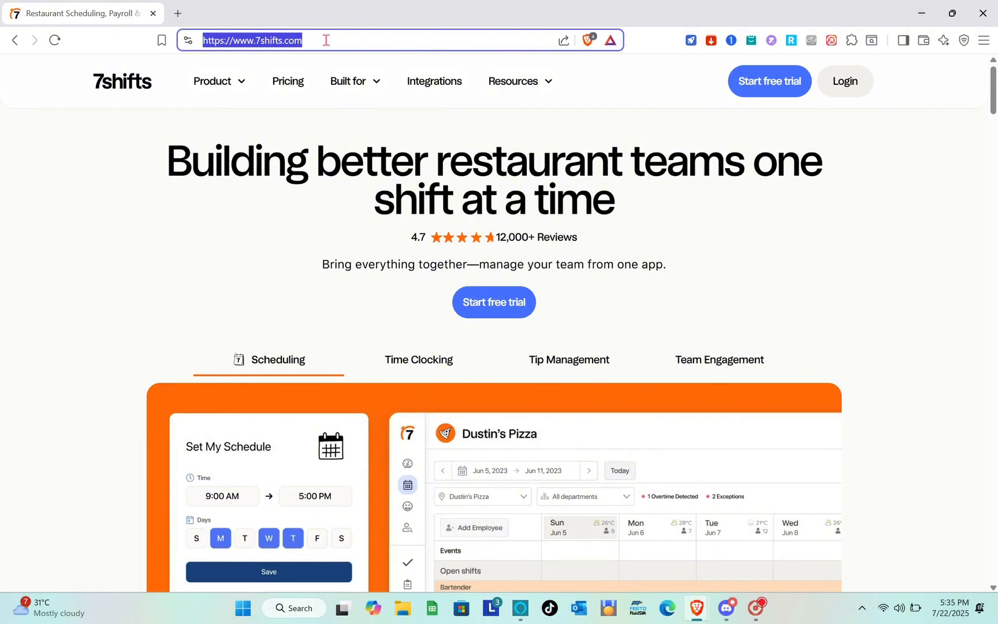
From the 7shifts homepage, start a free trial as a restaurant owner/manager.
left_click(267, 204)
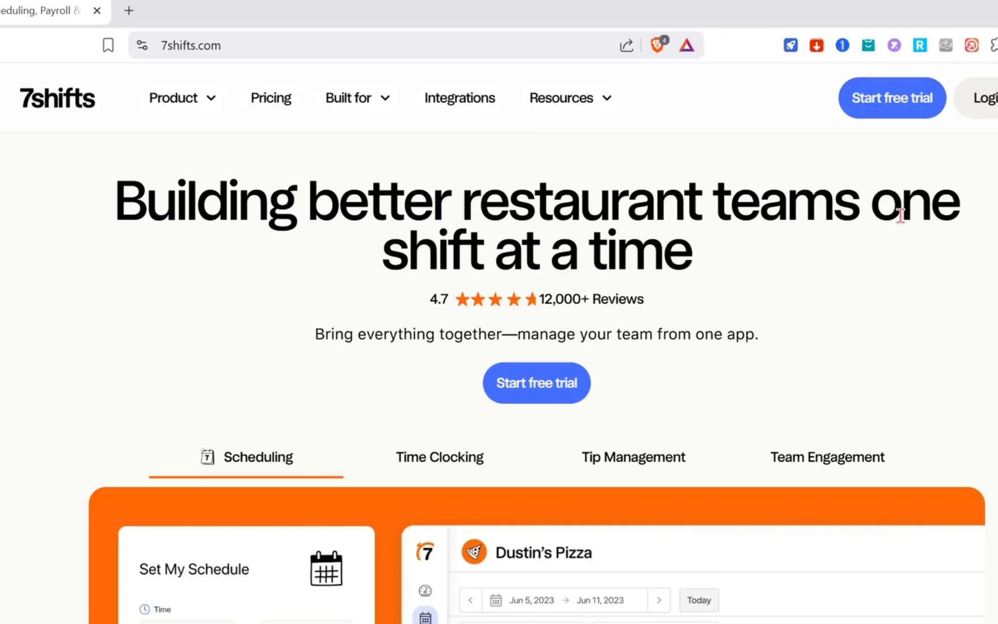
scroll(707, 384, "down", 6)
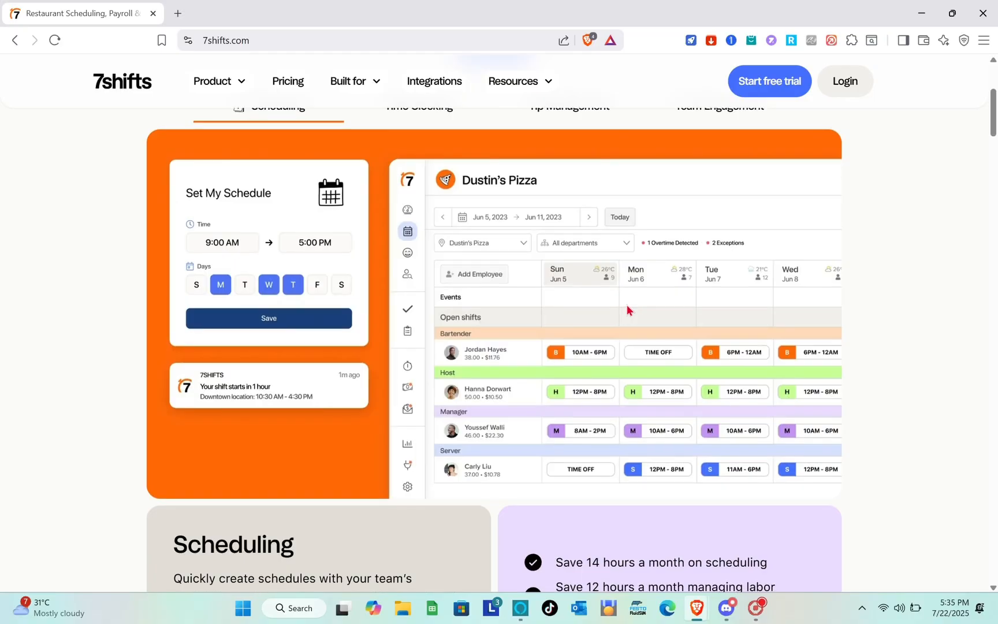
scroll(390, 364, "down", 7)
scroll(388, 363, "up", 5)
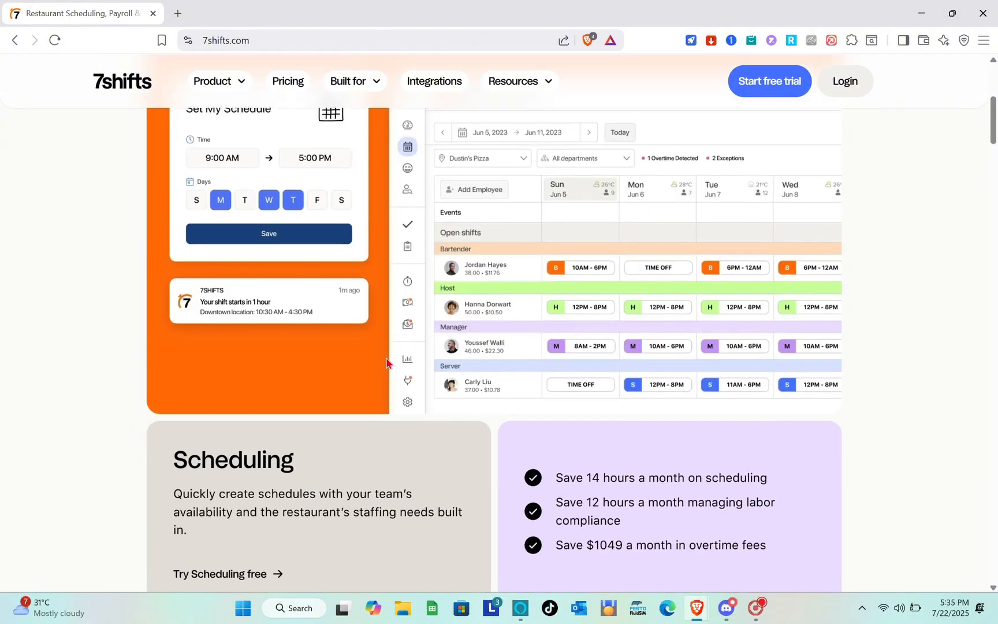
scroll(387, 363, "up", 5)
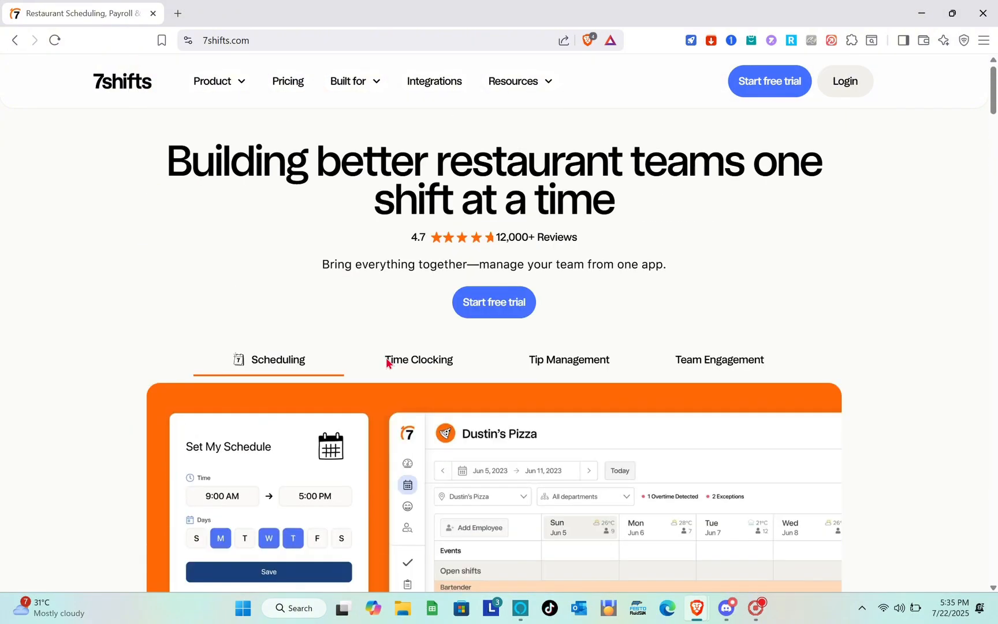
left_click(749, 84)
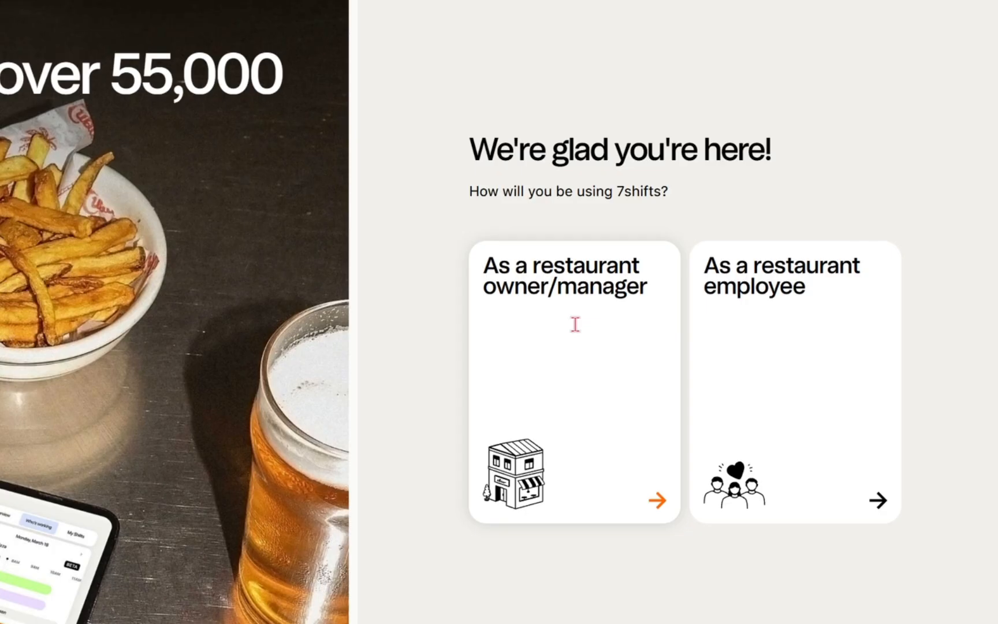
left_click(668, 320)
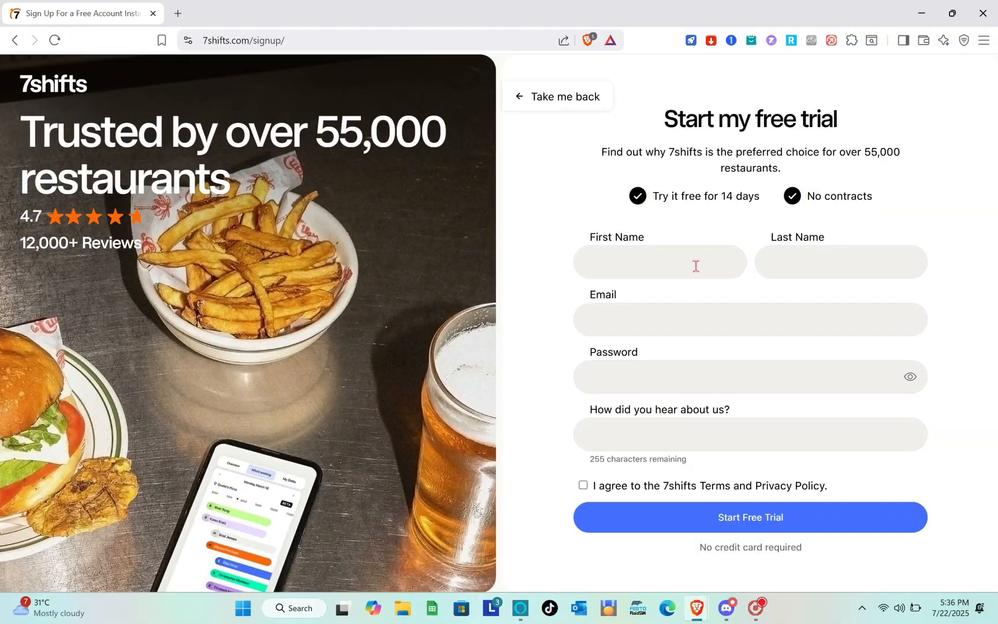
Fill in the owner's first and last name on the sign-up form.
left_click(613, 270)
type("koy")
left_click(663, 297)
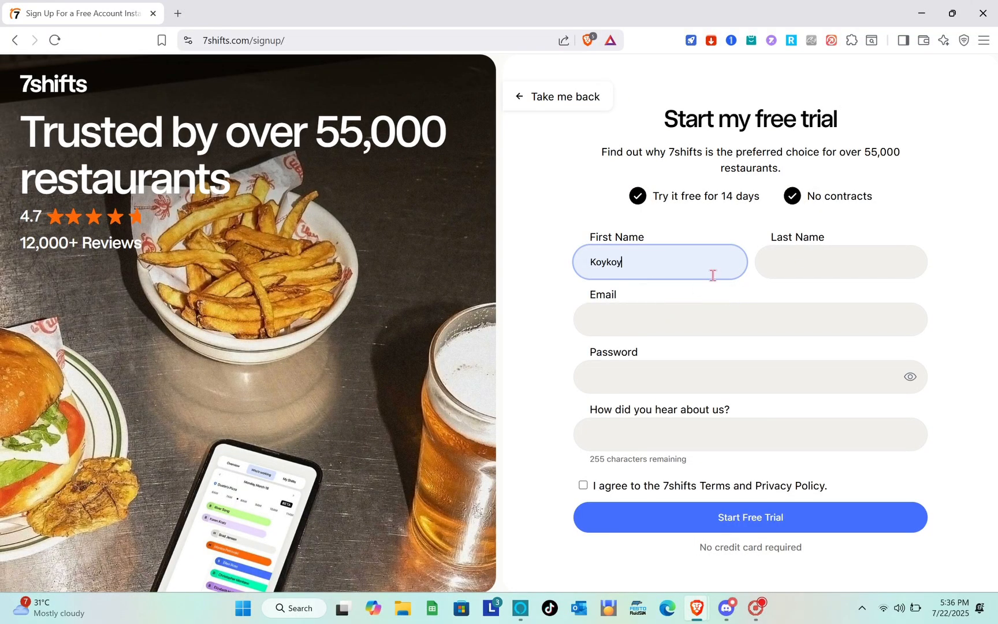
left_click(794, 258)
type("w")
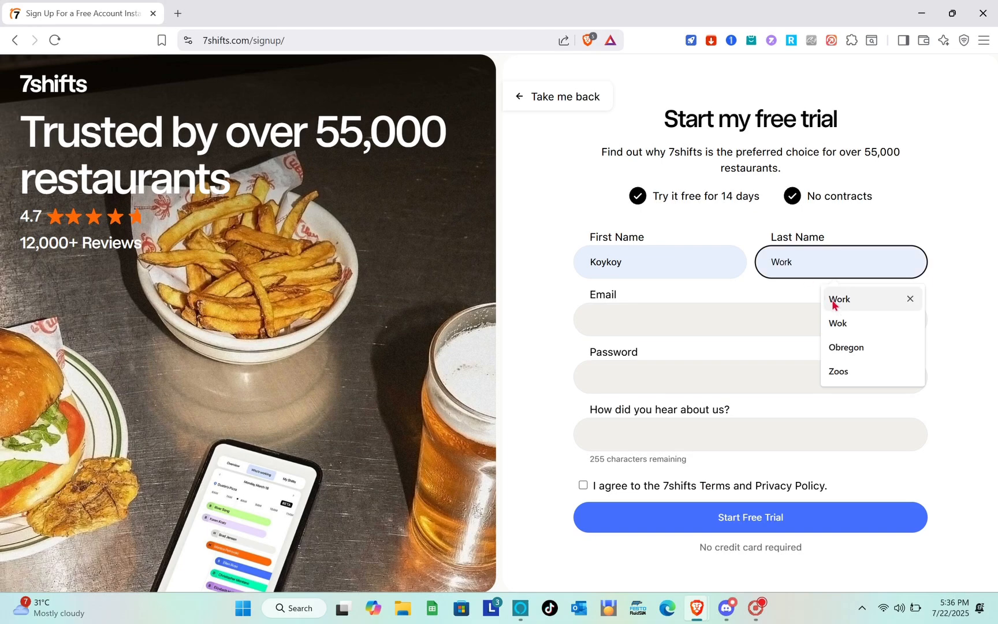
left_click(846, 300)
key("BackSpace")
key("BackSpace")
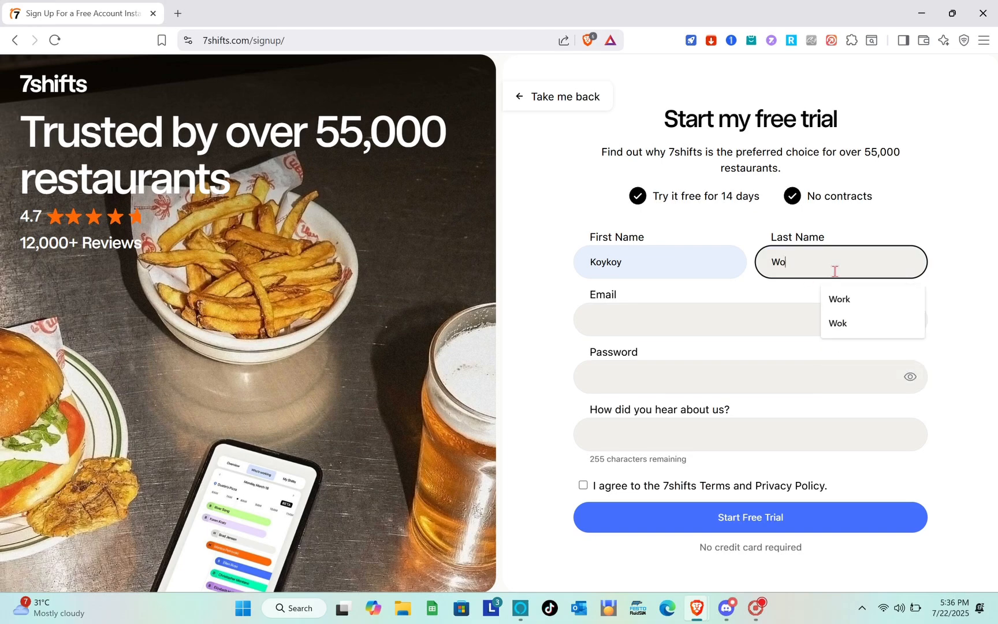
type("k")
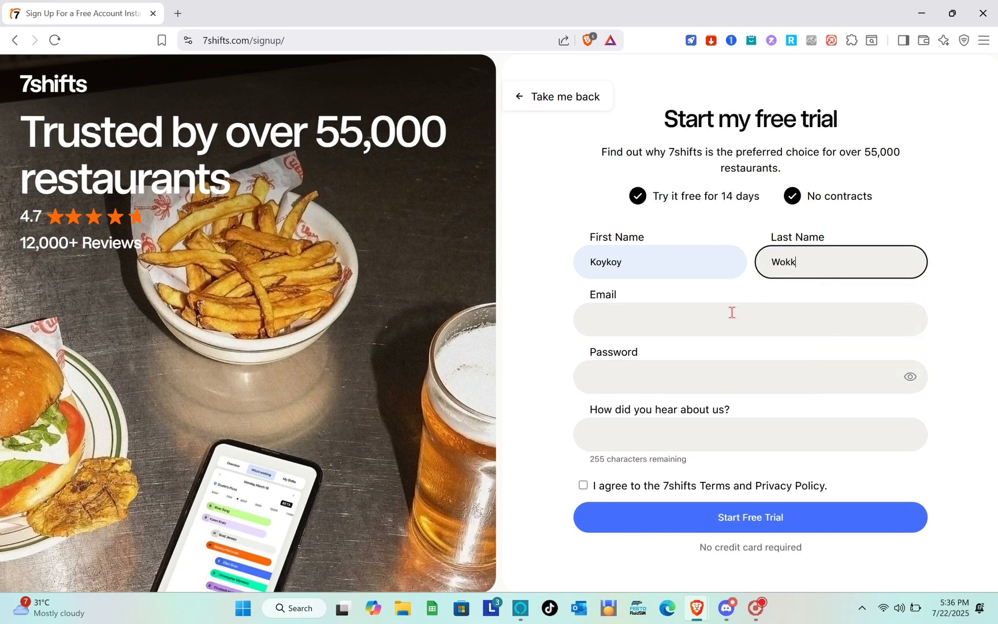
Enter the owner's e-mail address, a password, and how they heard about 7shifts.
left_click(610, 316)
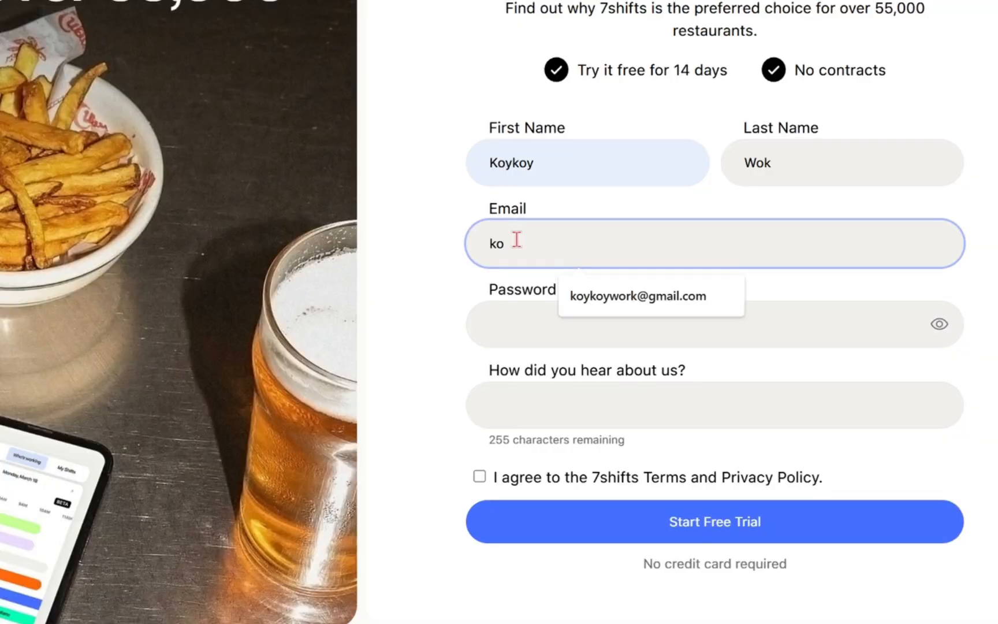
left_click(598, 292)
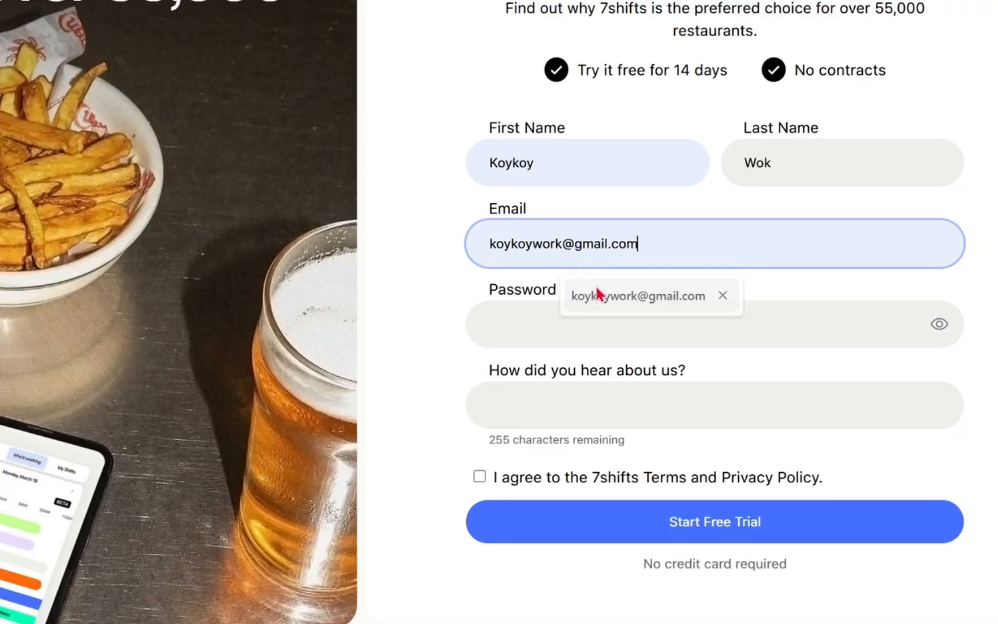
left_click(552, 329)
key("Caps_Lock")
type("•")
key("Caps_Lock")
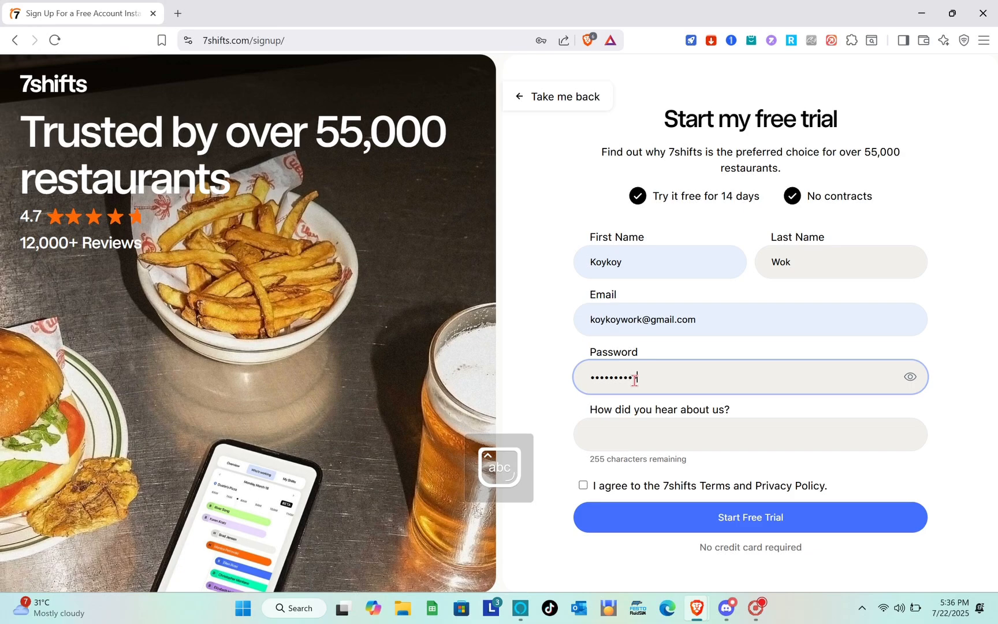
left_click(660, 432)
key("Caps_Lock")
type("F")
key("Caps_Lock")
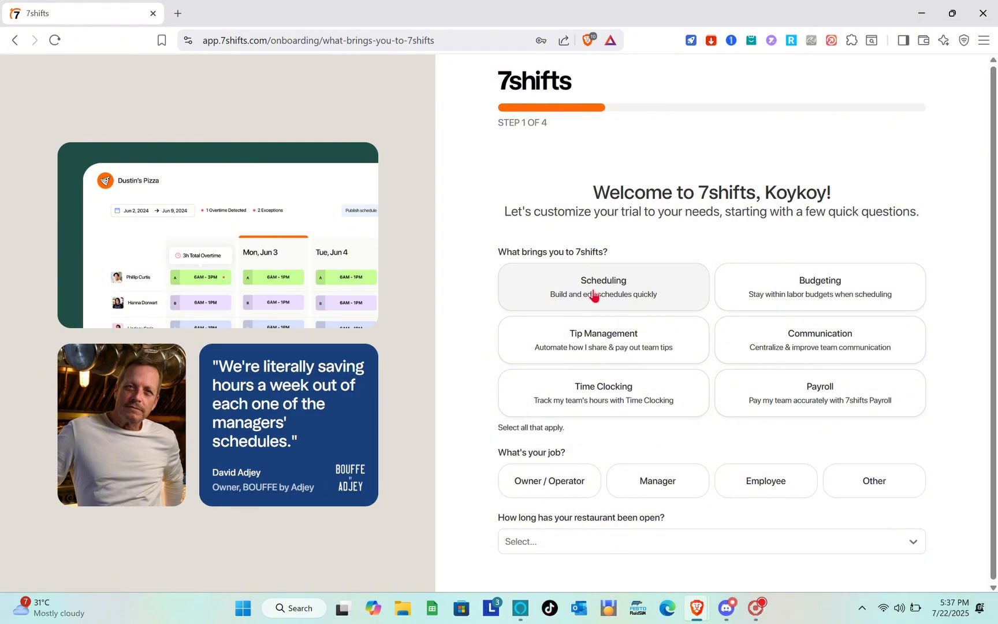
Select all six needs: Scheduling, Tip Management, Time Clocking, Budgeting, Communication and Payroll.
left_click(678, 299)
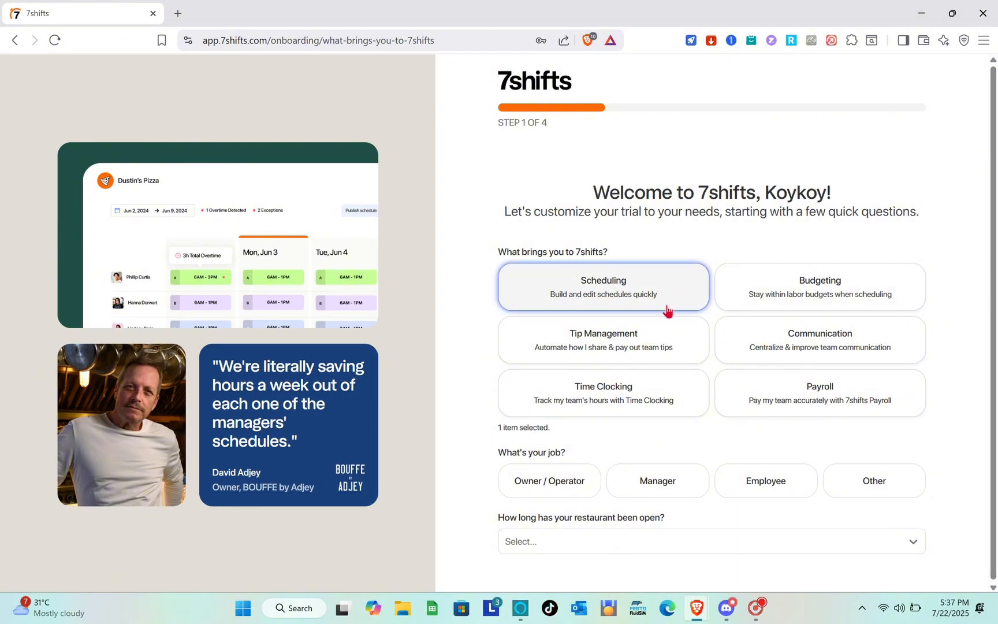
left_click(639, 340)
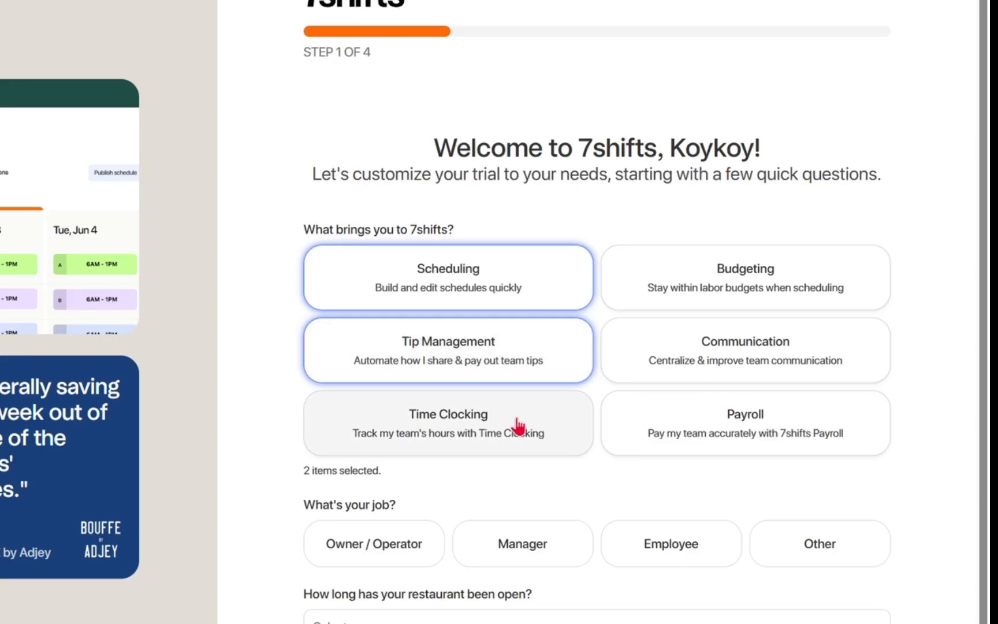
left_click(653, 396)
left_click(686, 303)
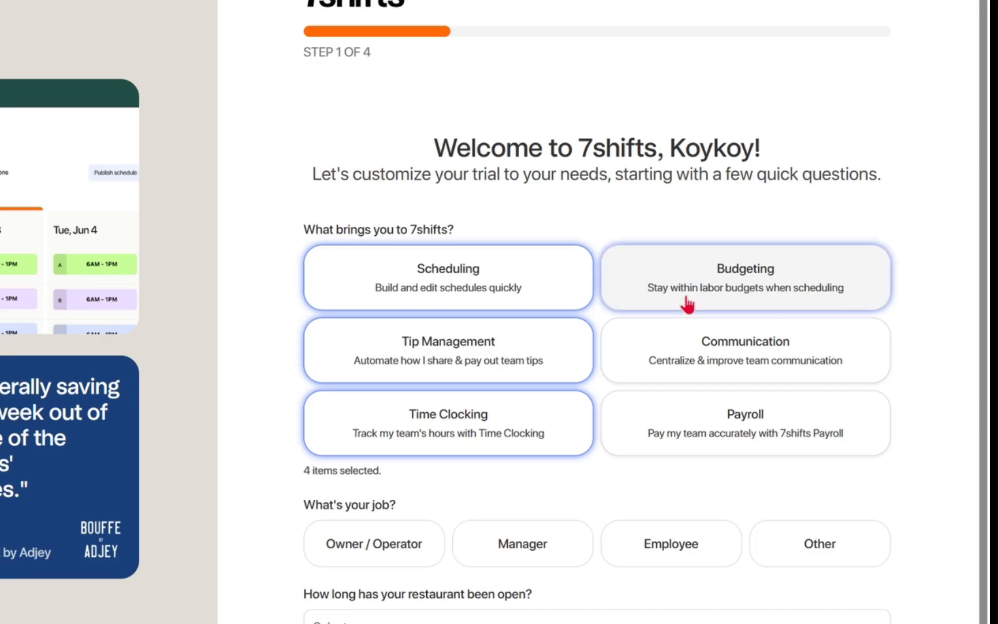
left_click(697, 334)
left_click(791, 382)
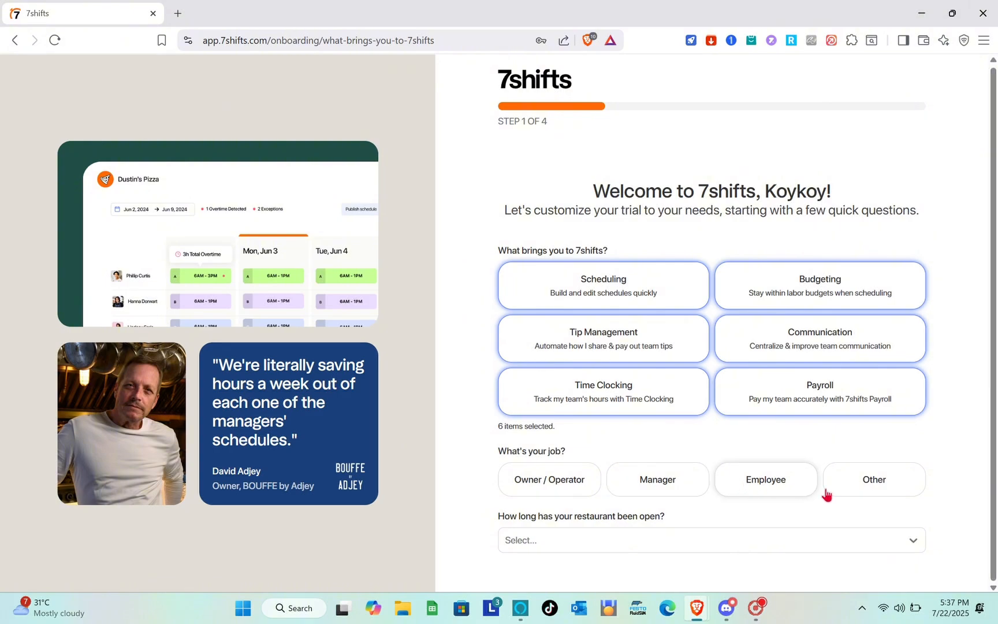
Set the job to Owner / Operator and time open to 6-12 months, then continue.
left_click(632, 479)
left_click(585, 475)
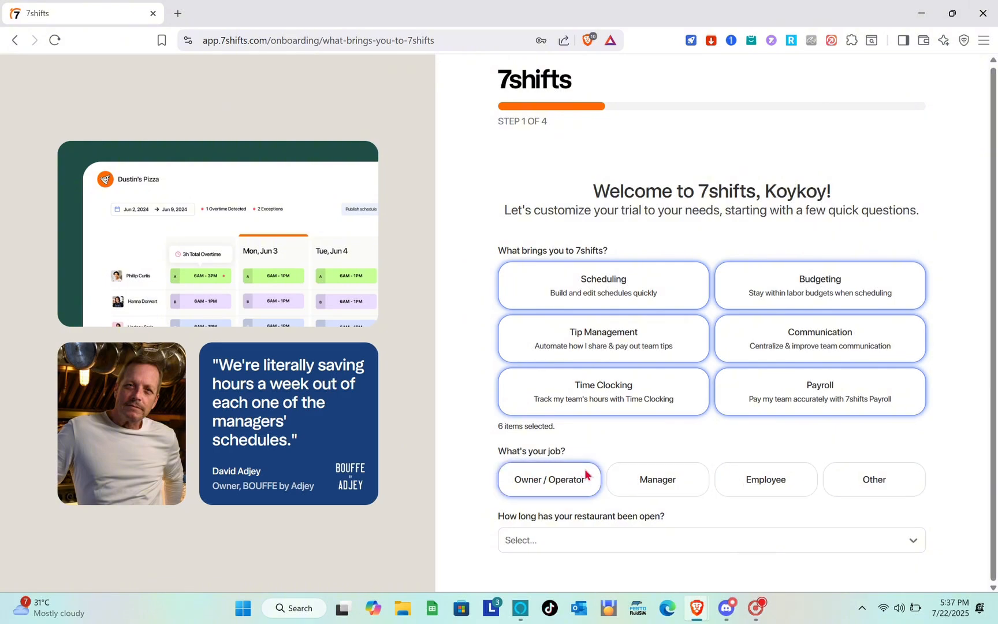
left_click(624, 543)
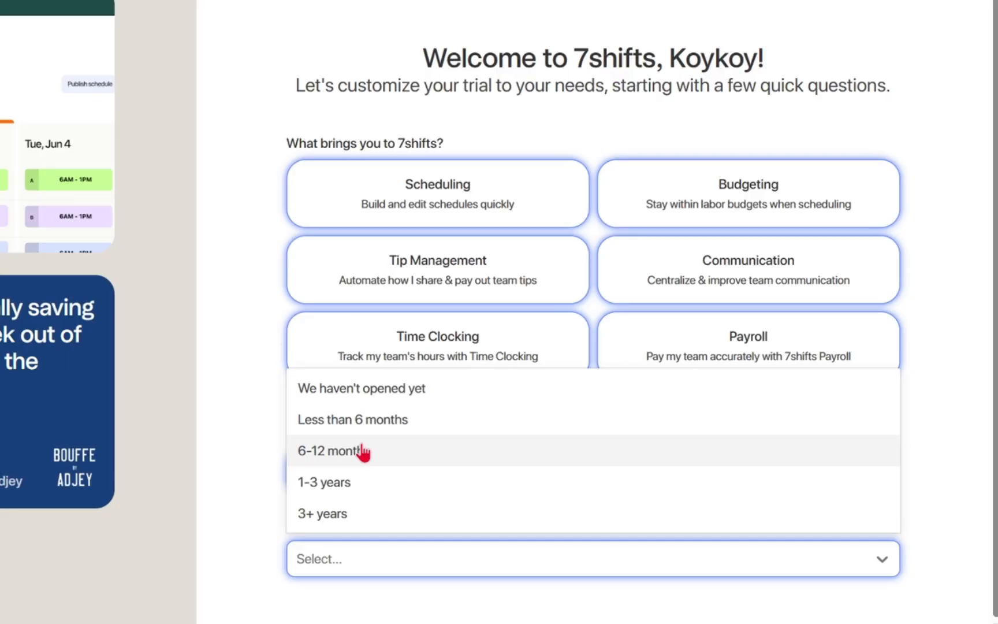
left_click(363, 452)
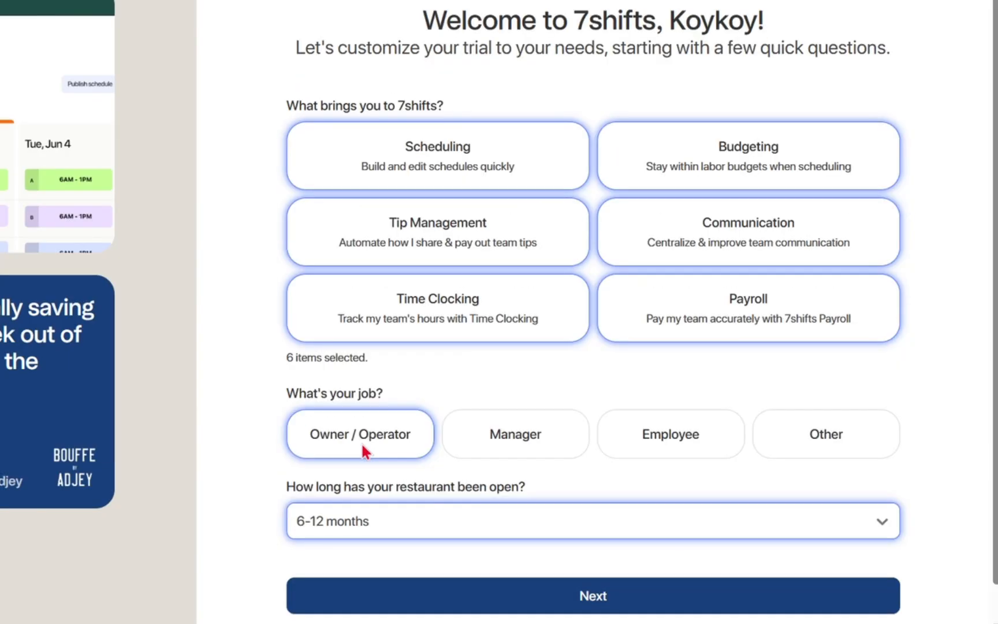
scroll(520, 570, "down", 2)
left_click(563, 569)
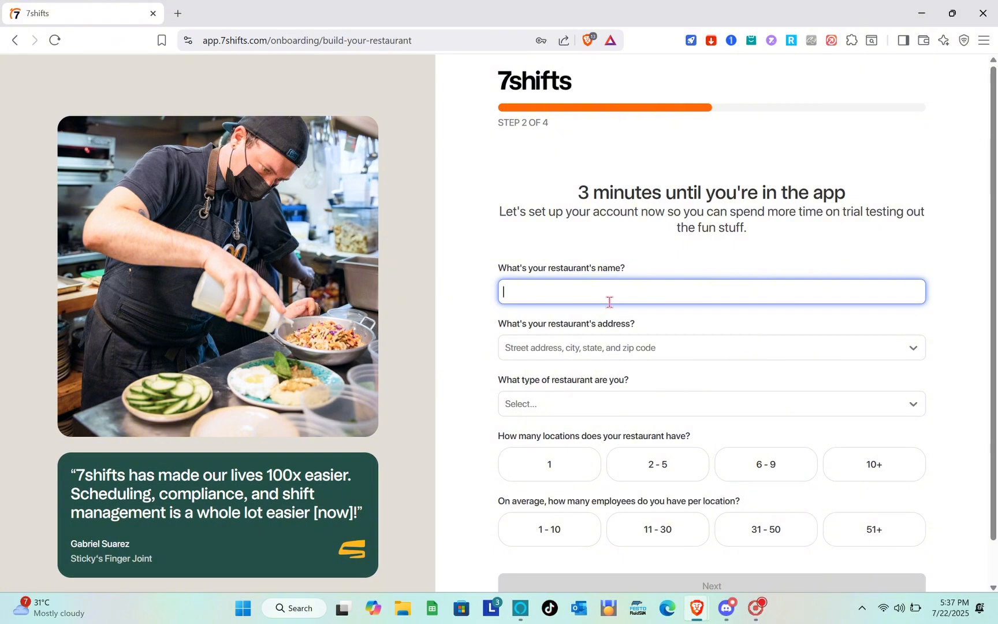
Name the restaurant 'Foodie' with the address Iligan City, Lanao del Norte.
type("Foodie")
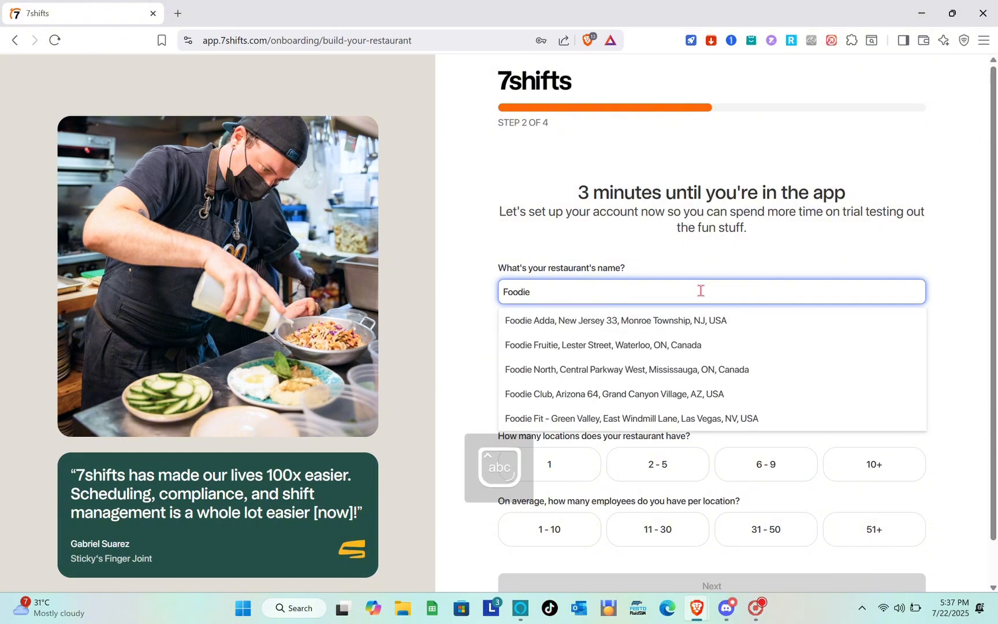
left_click(470, 314)
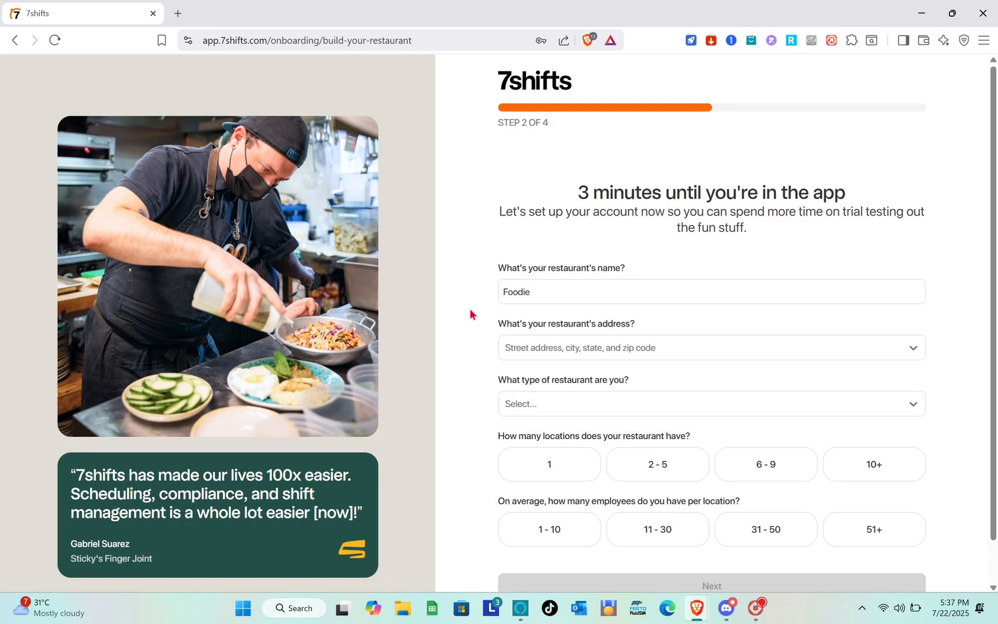
left_click(564, 353)
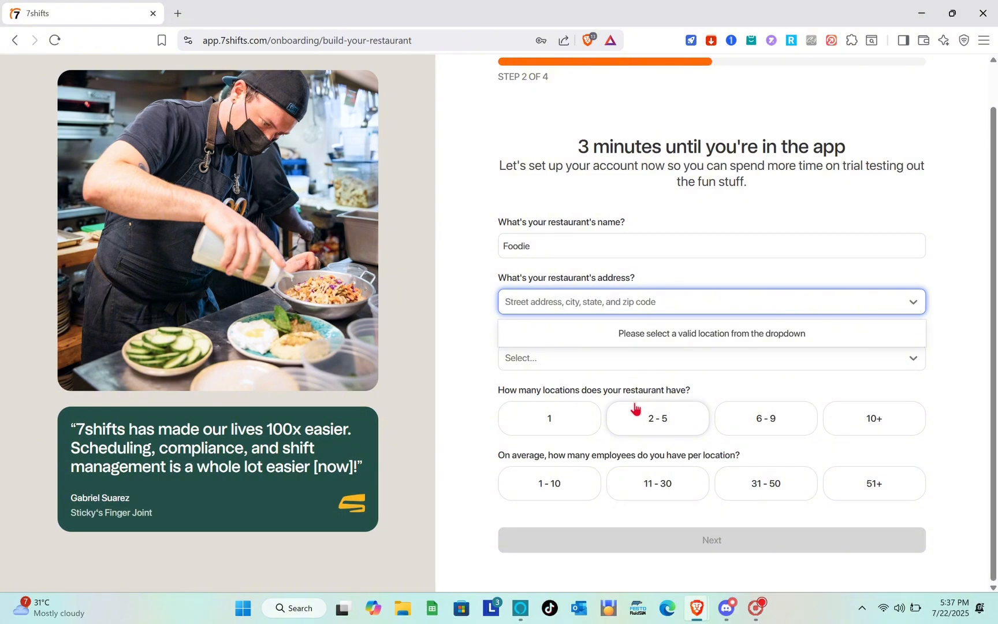
type("Ili")
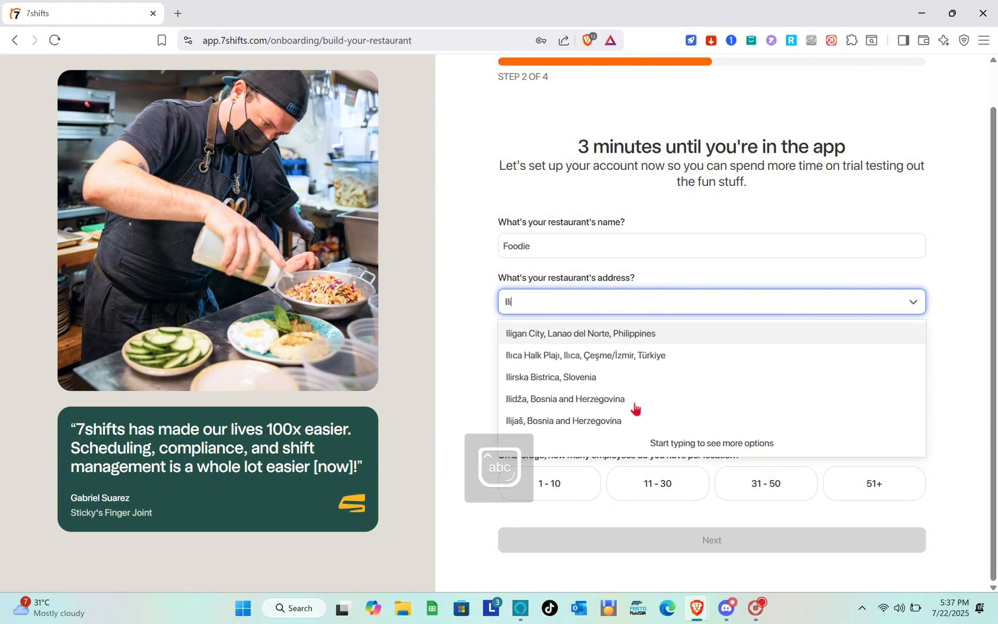
left_click(602, 337)
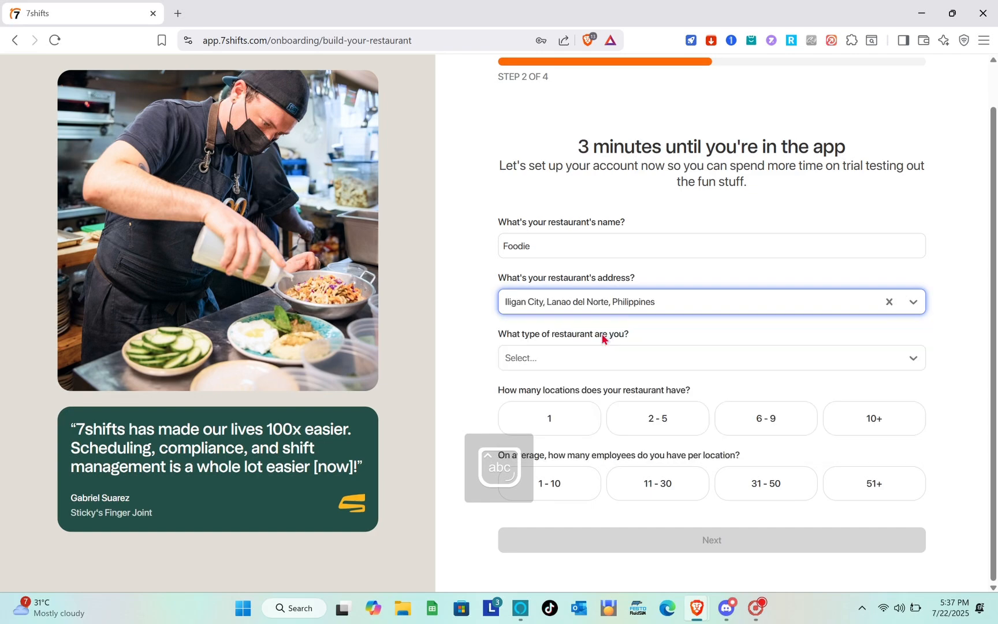
Choose Table service restaurant, 1 location and 1 - 10 employees, then continue.
left_click(582, 366)
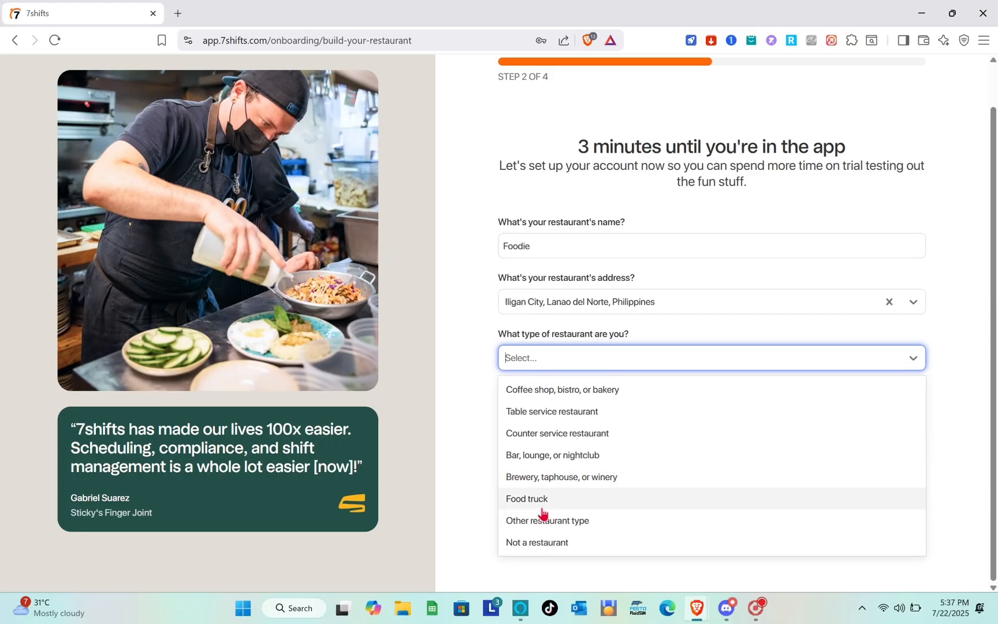
left_click(561, 412)
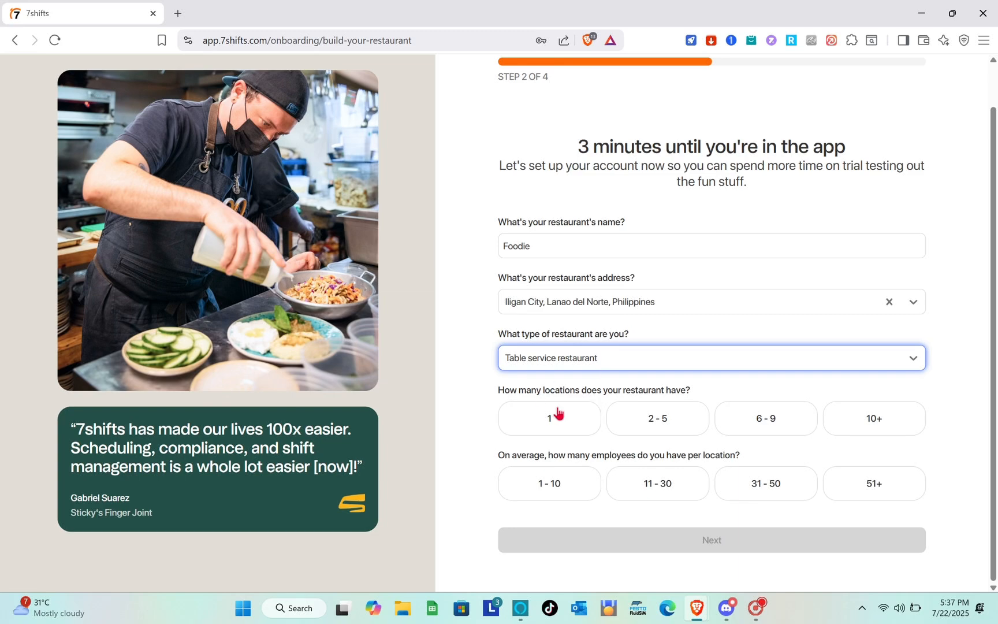
left_click(586, 424)
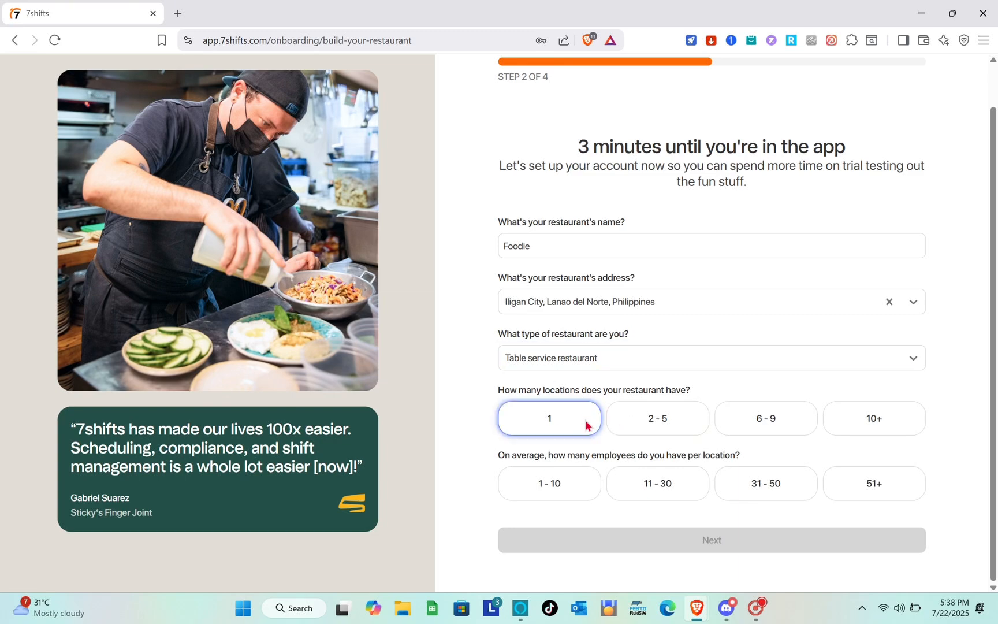
left_click(579, 494)
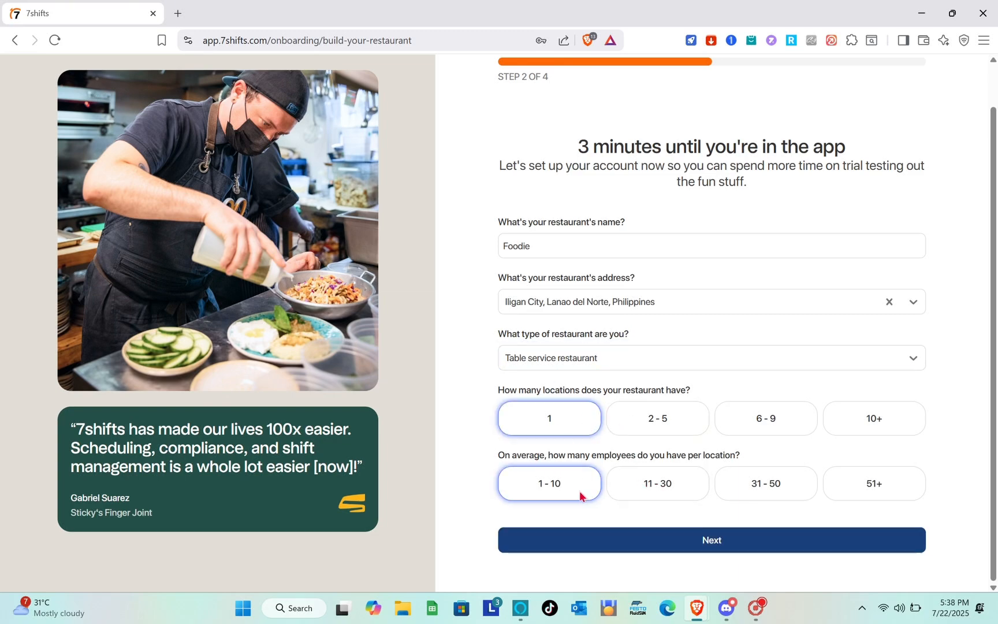
left_click(710, 530)
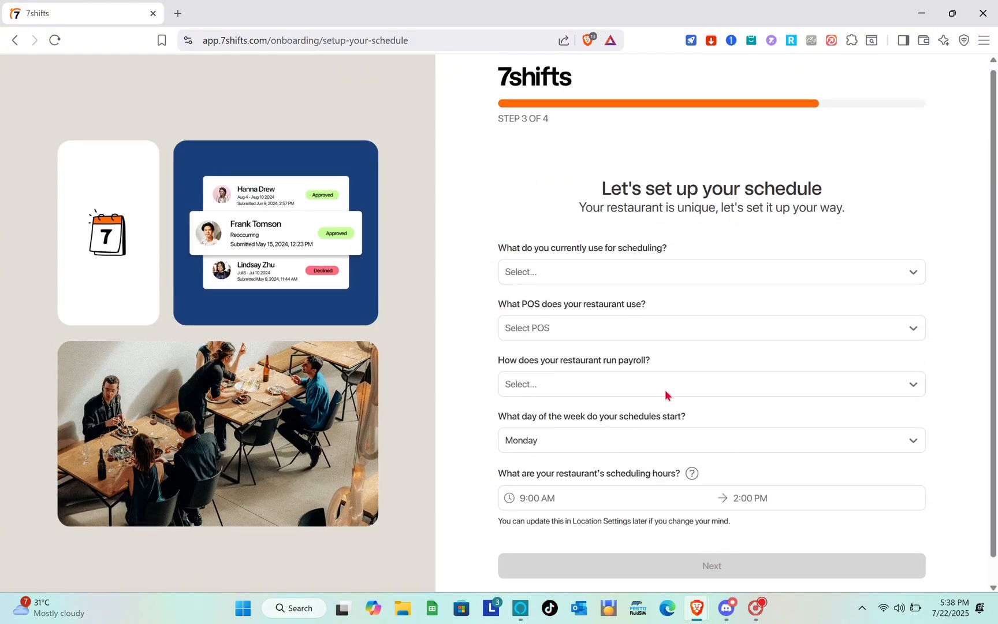
Mark Foodie as a new restaurant and skip the schedule import to build manually.
scroll(666, 393, "down", 1)
left_click(628, 249)
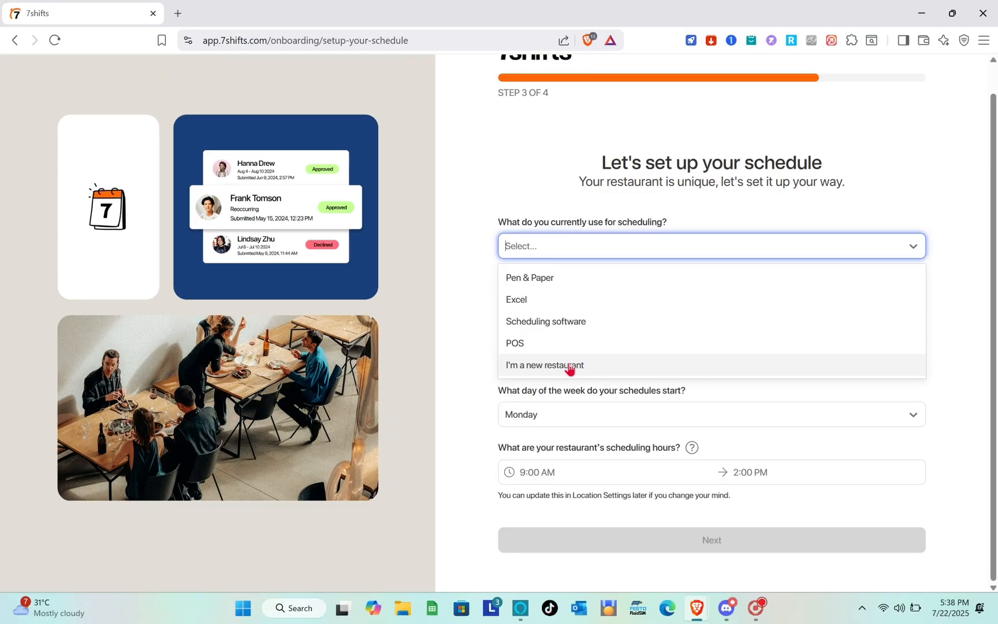
left_click(411, 348)
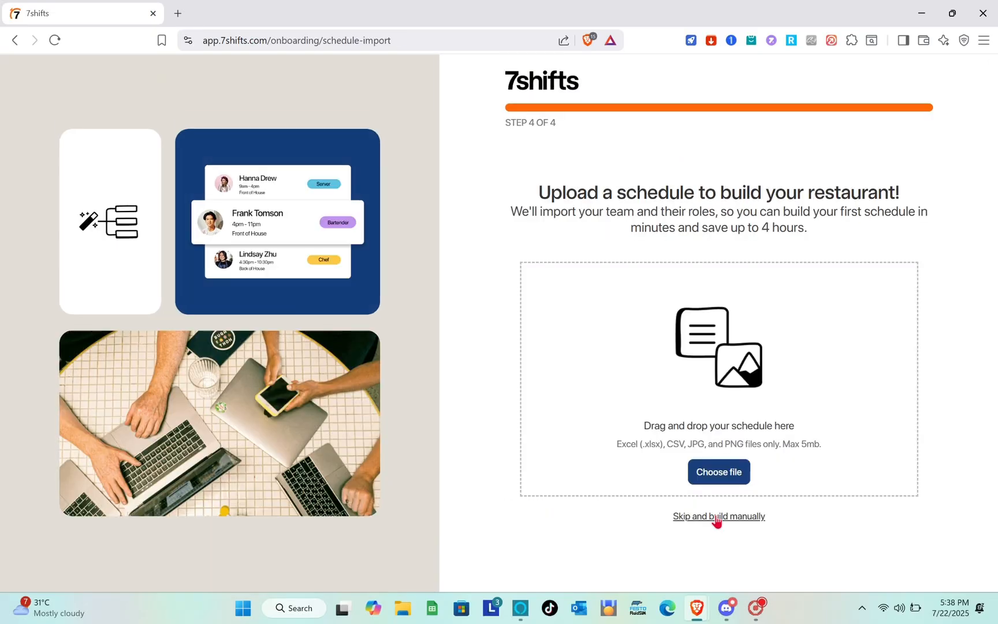
left_click(716, 519)
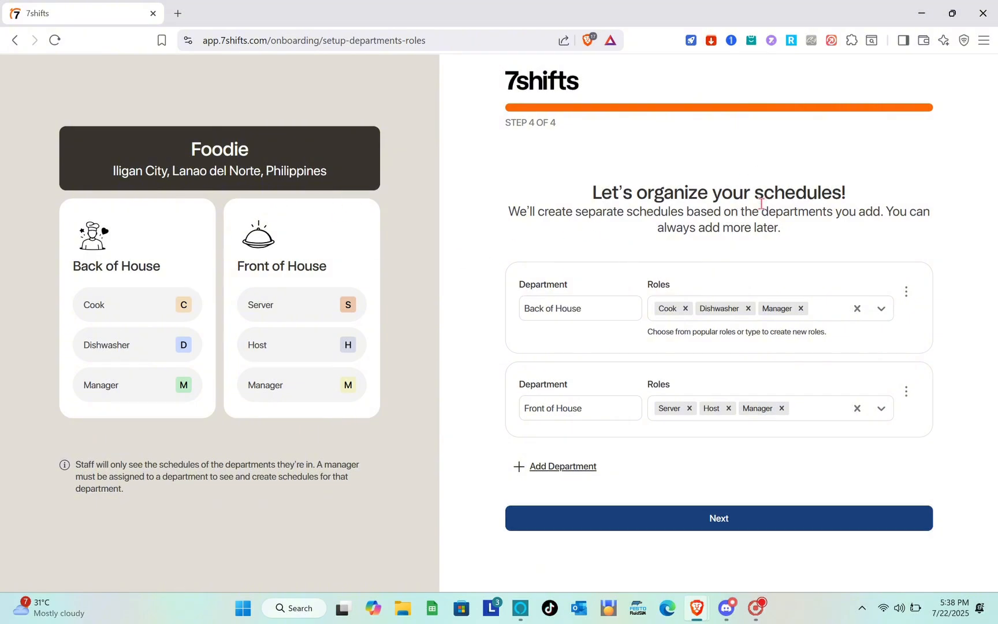
Keep Back of House and Front of House with their default roles and finish onboarding.
left_click(618, 310)
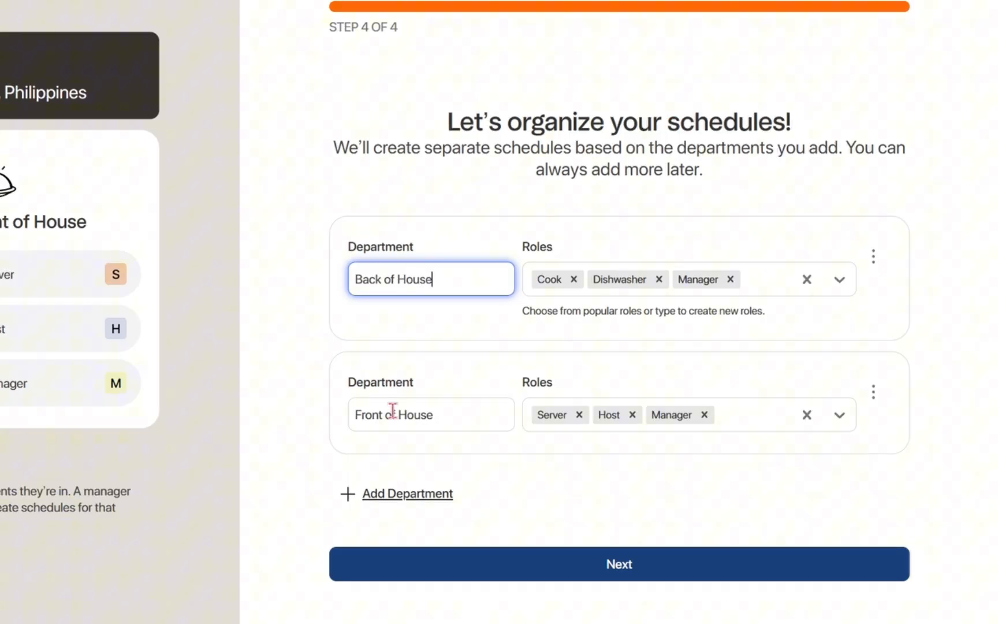
left_click(445, 426)
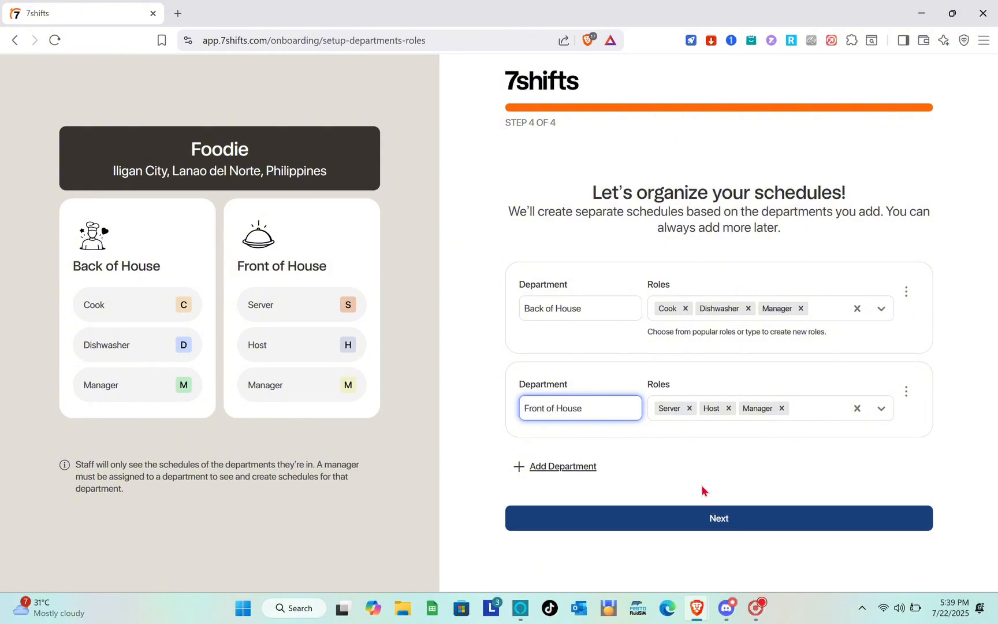
left_click(749, 519)
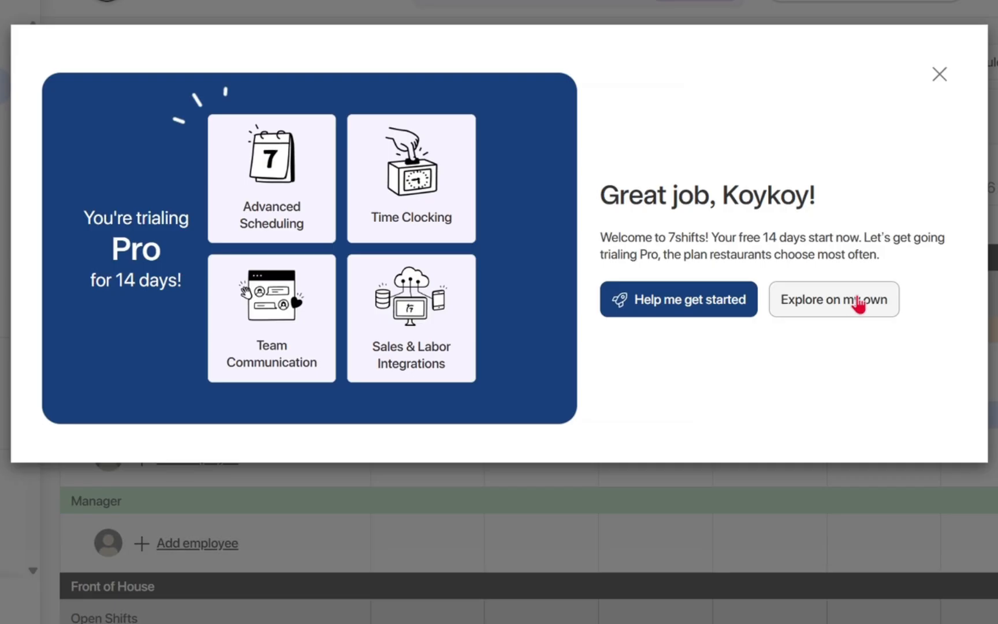
Choose Explore on my own and look over Foodie's Jul 21–27 weekly schedule.
left_click(858, 305)
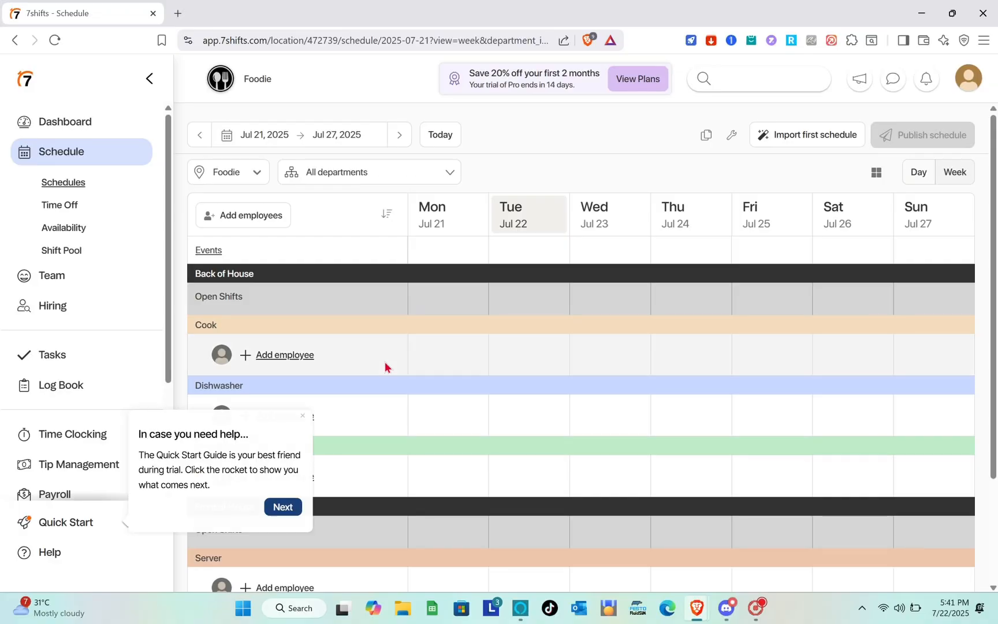
scroll(341, 391, "down", 3)
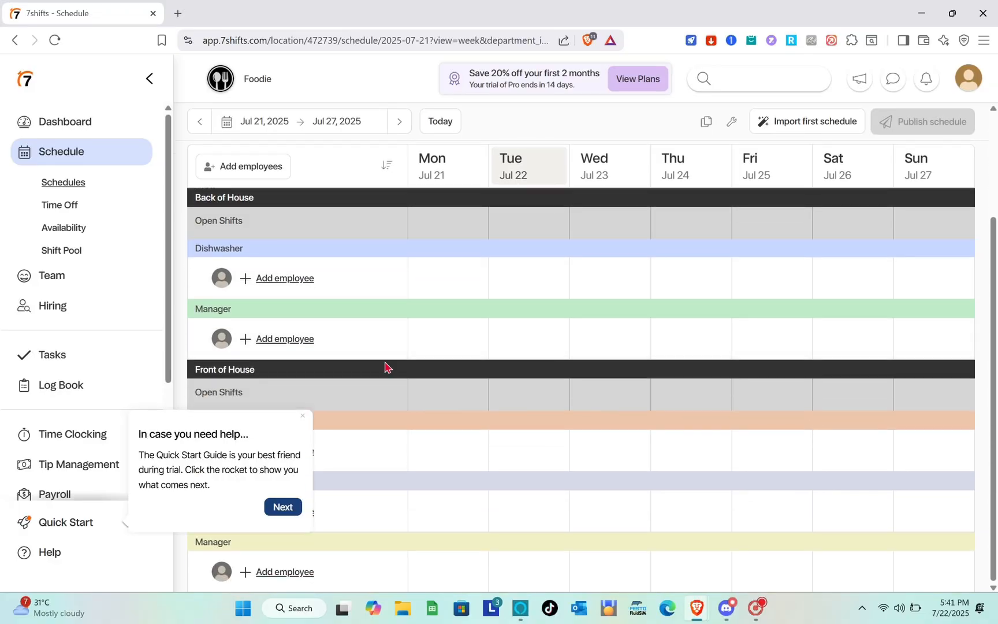
scroll(386, 367, "up", 2)
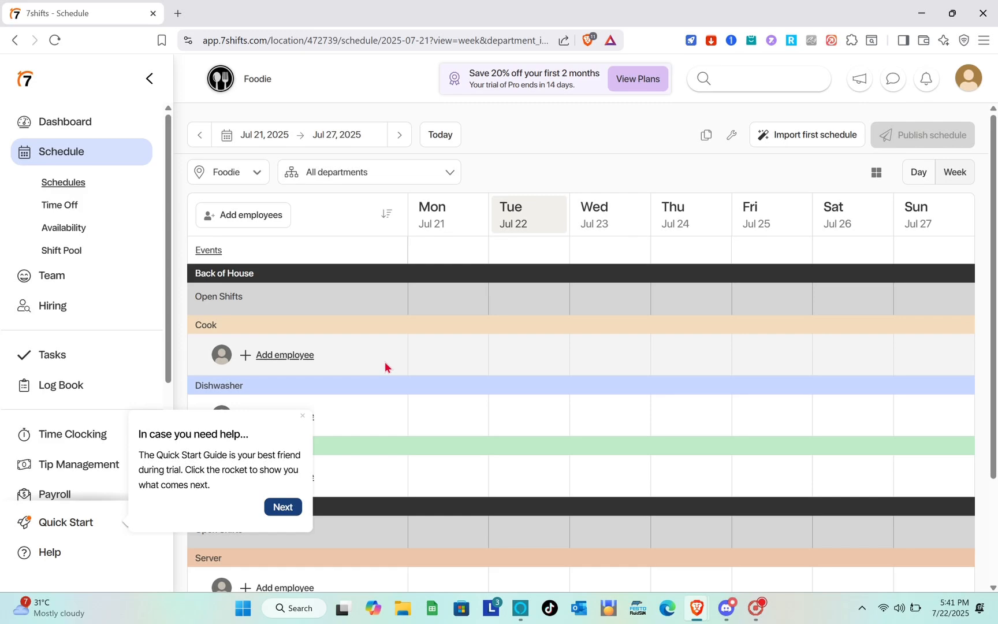
Go to Tasks, close the onboarding tip, and start a new task list.
left_click(82, 353)
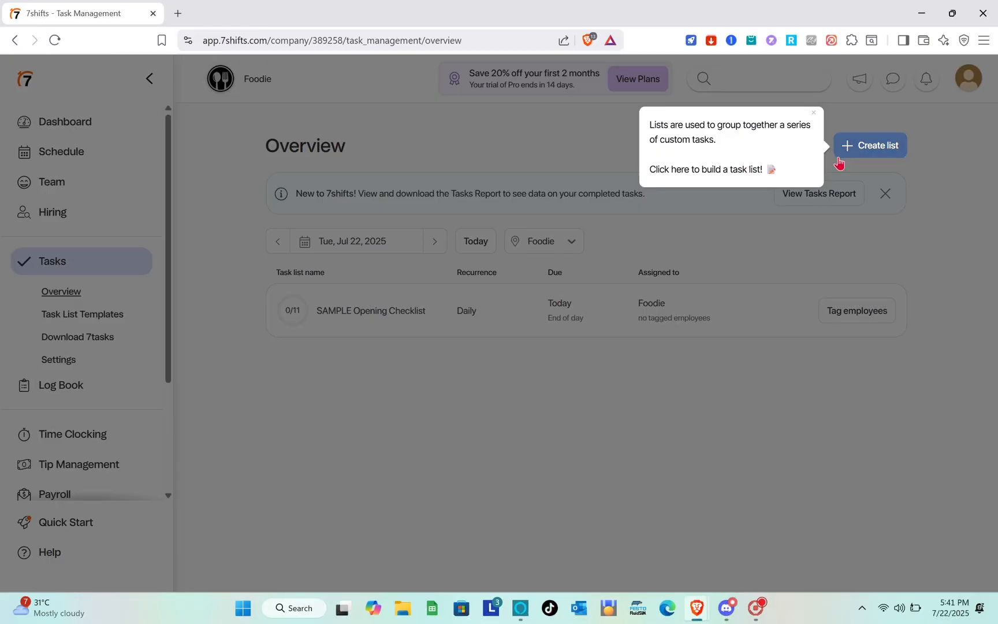
left_click(815, 114)
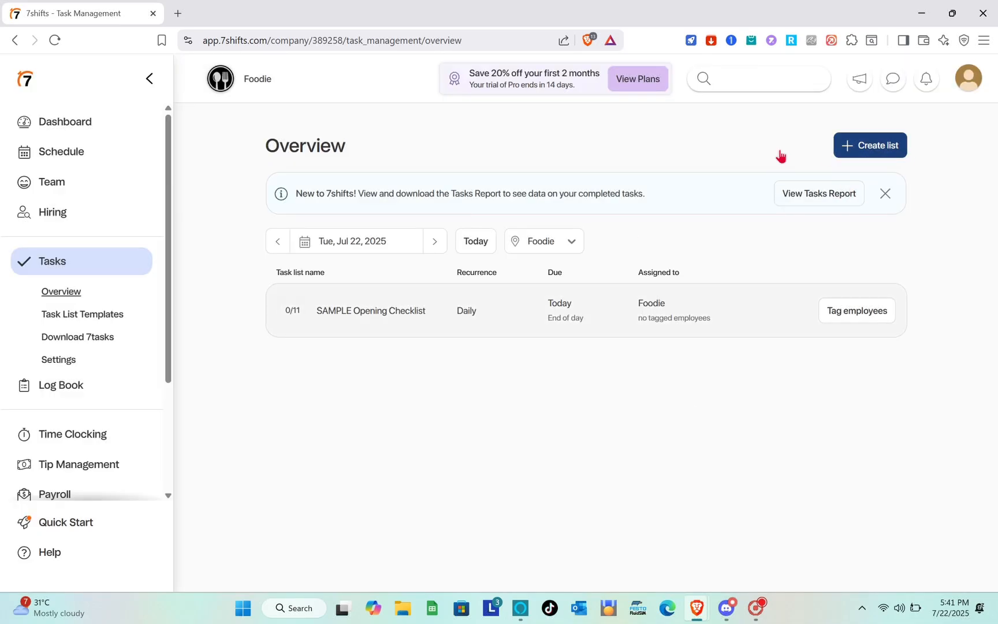
left_click(848, 153)
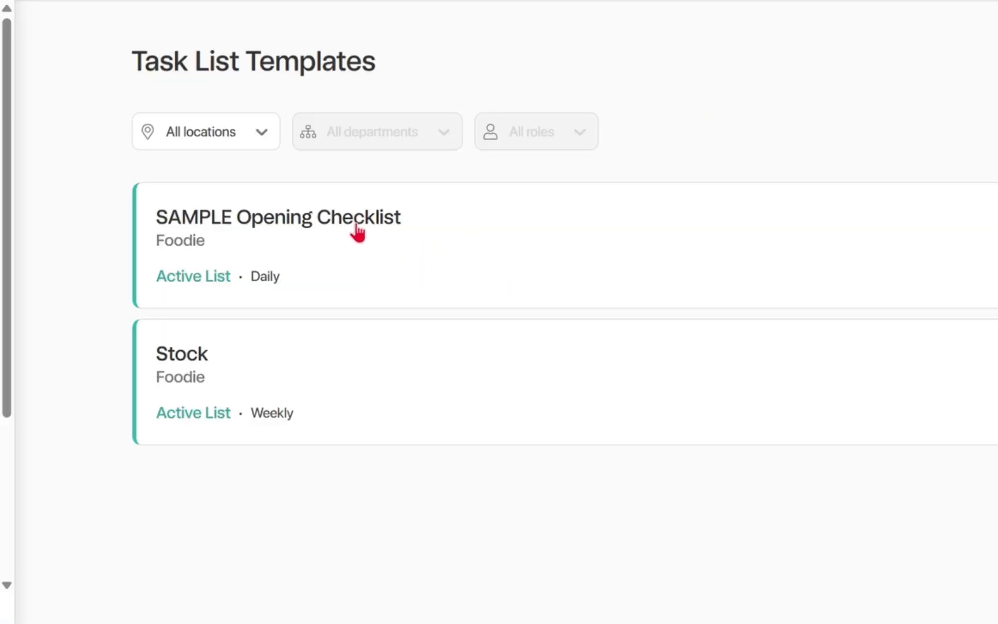
Review the SAMPLE Opening Checklist and the Stock list, then return to Task List Templates.
left_click(356, 230)
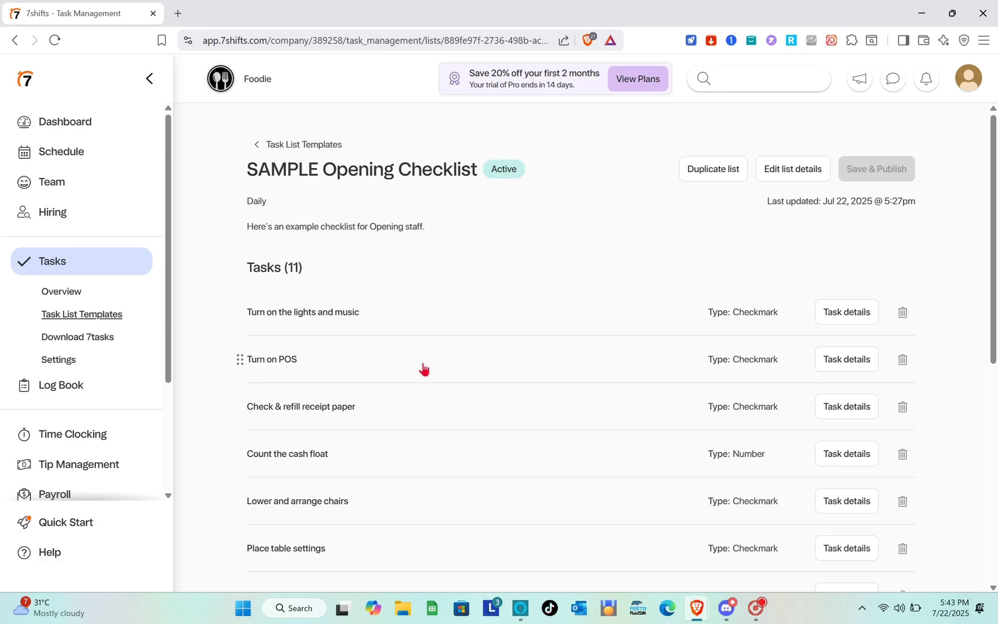
scroll(423, 369, "down", 7)
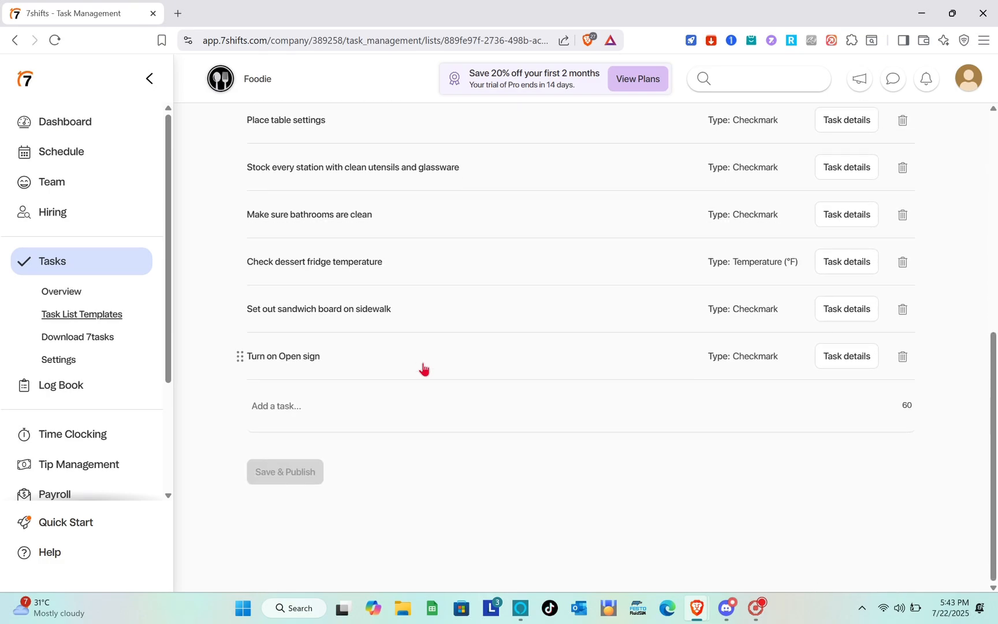
scroll(423, 369, "up", 7)
left_click(257, 146)
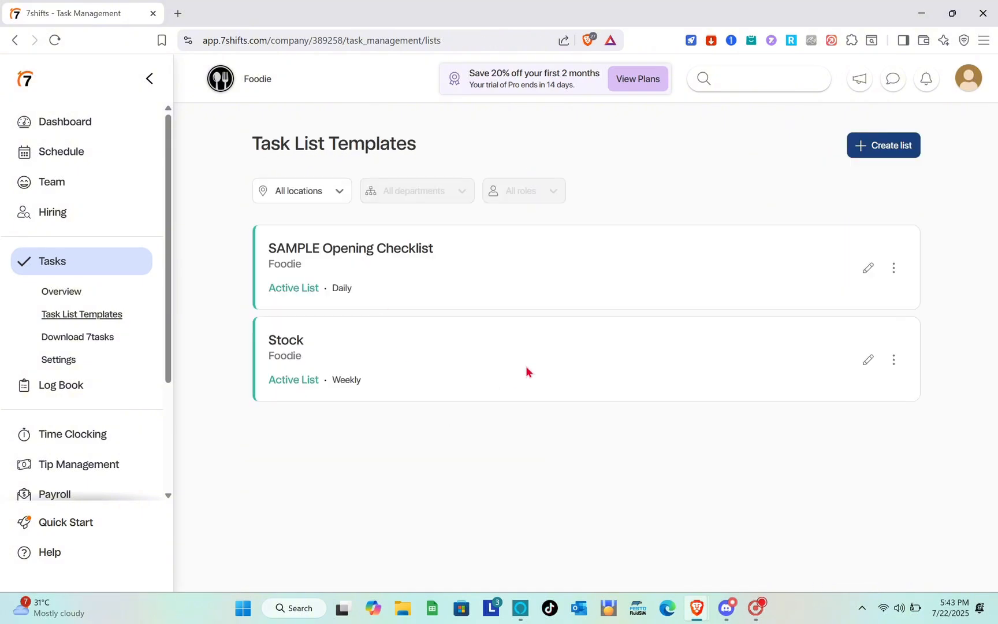
left_click(525, 371)
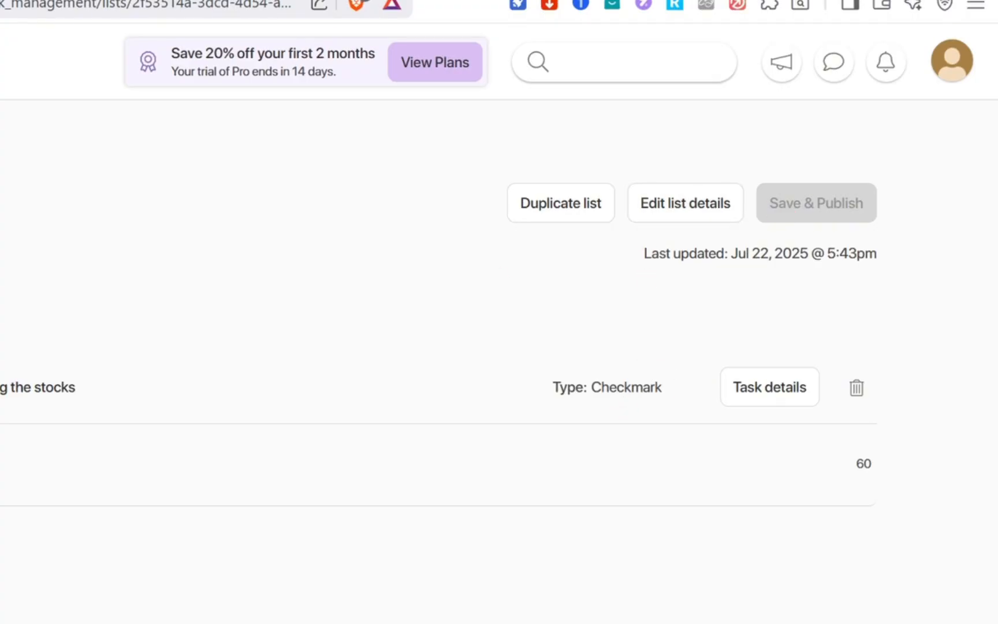
left_click(81, 314)
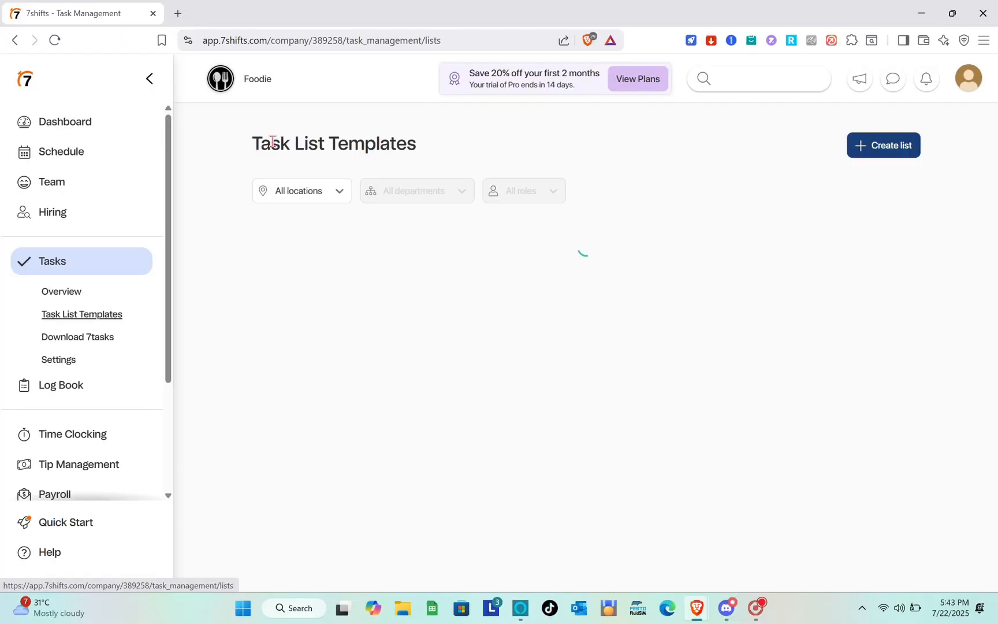
Create a task list named 'Cleaning' with Daily recurrence and open its location assignment.
left_click(892, 148)
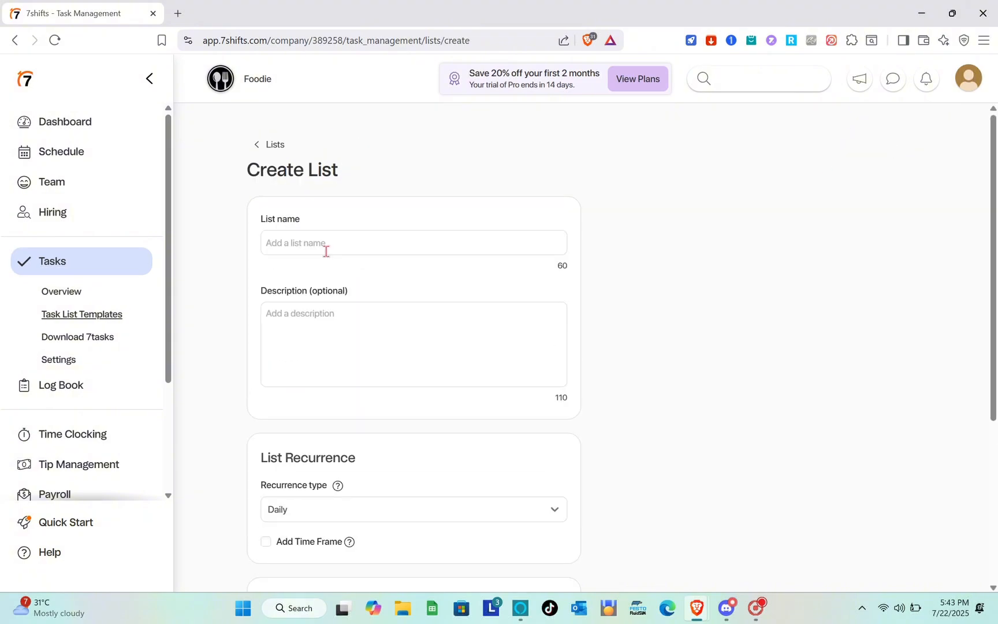
left_click(326, 251)
type("Cleaning")
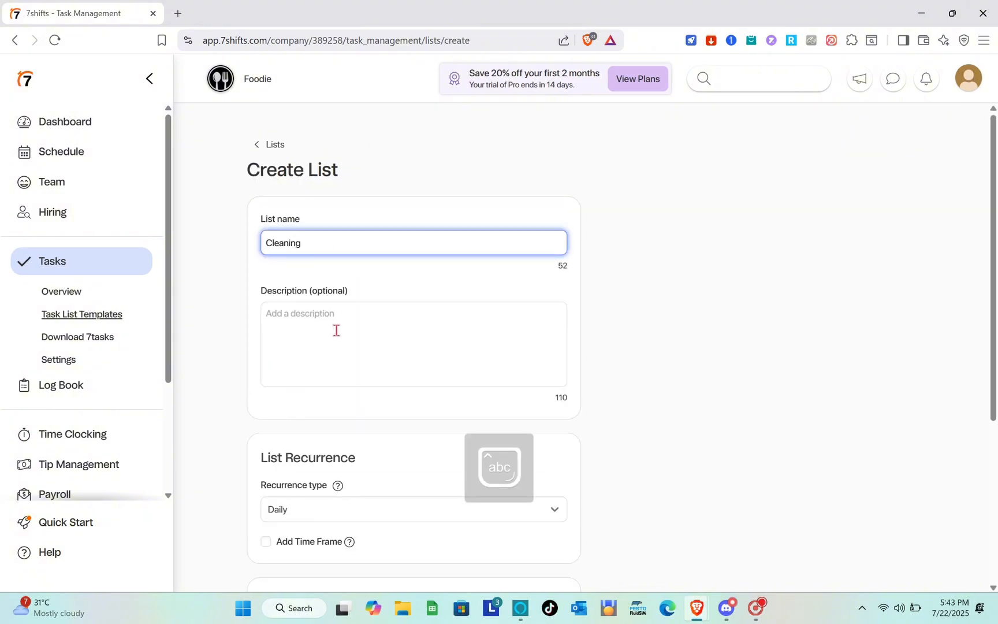
left_click(348, 520)
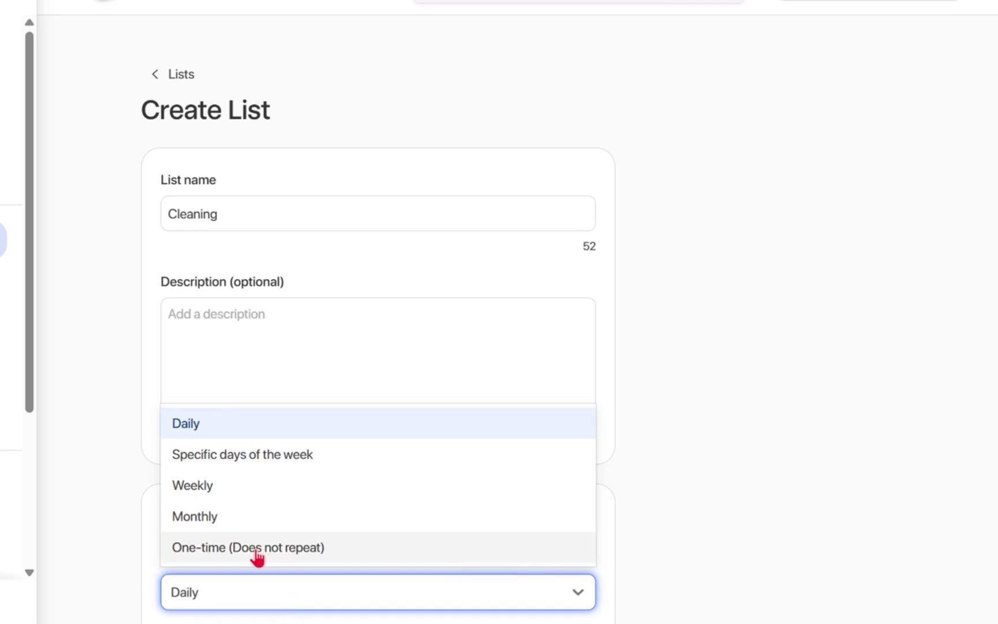
left_click(249, 600)
type("Dai")
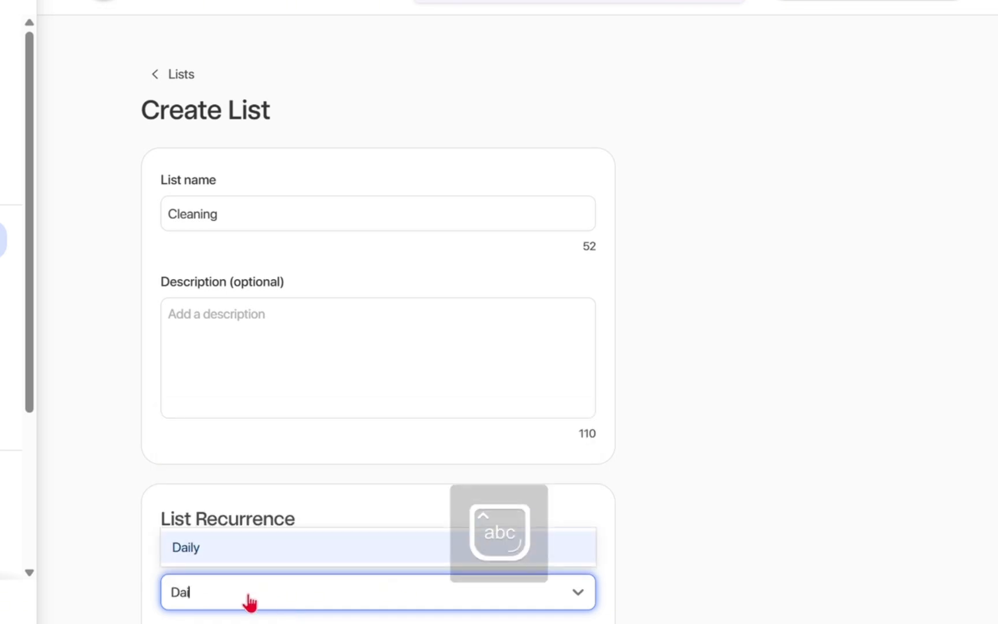
key("Return")
scroll(250, 602, "down", 5)
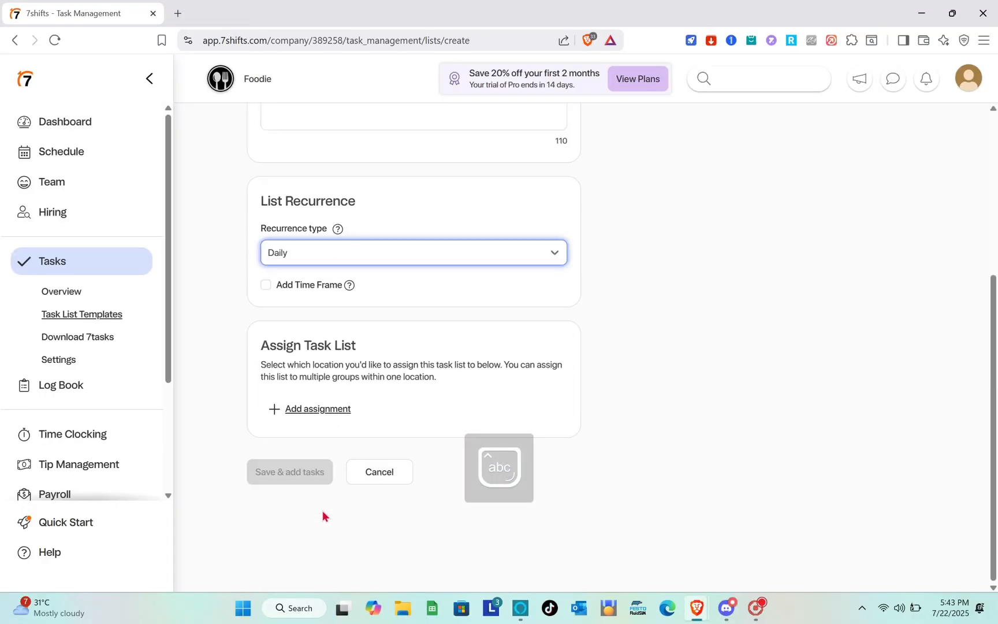
left_click(315, 412)
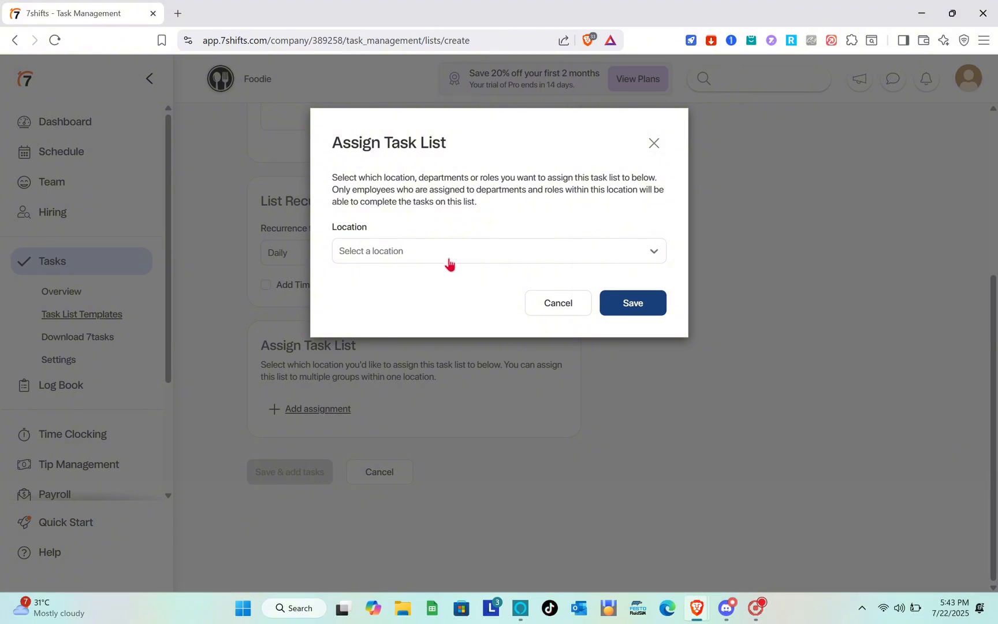
Assign Cleaning to location Foodie for Front of House and Back of House, with no roles, and save.
left_click(450, 264)
left_click(438, 283)
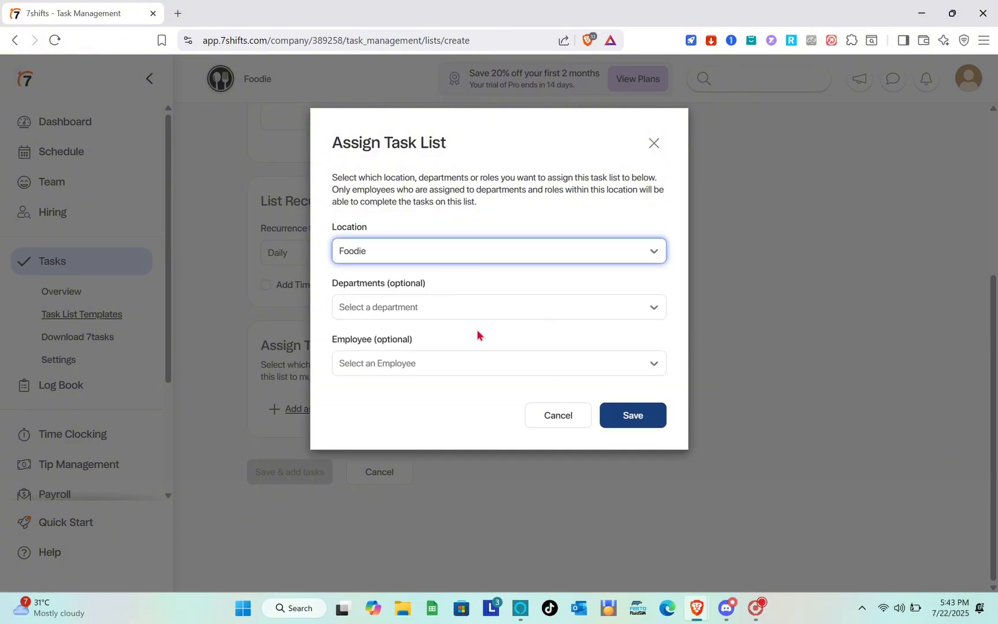
left_click(472, 310)
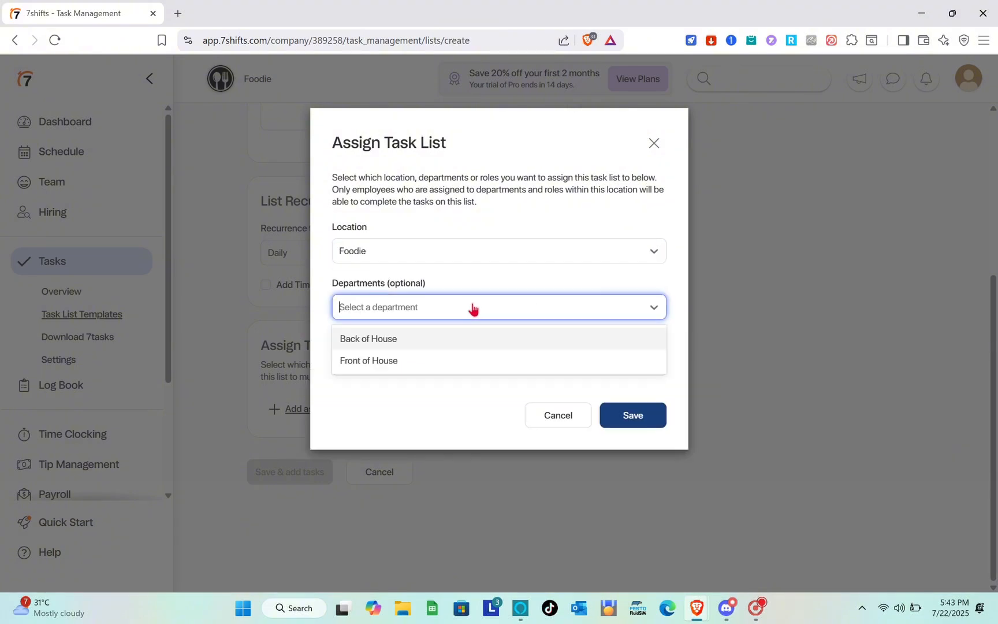
left_click(444, 359)
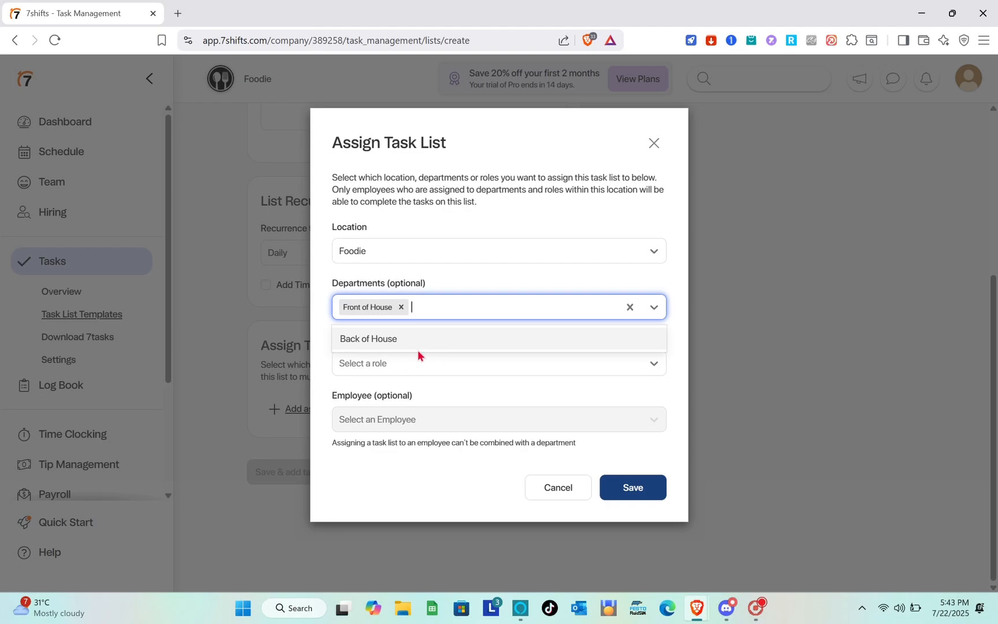
left_click(428, 342)
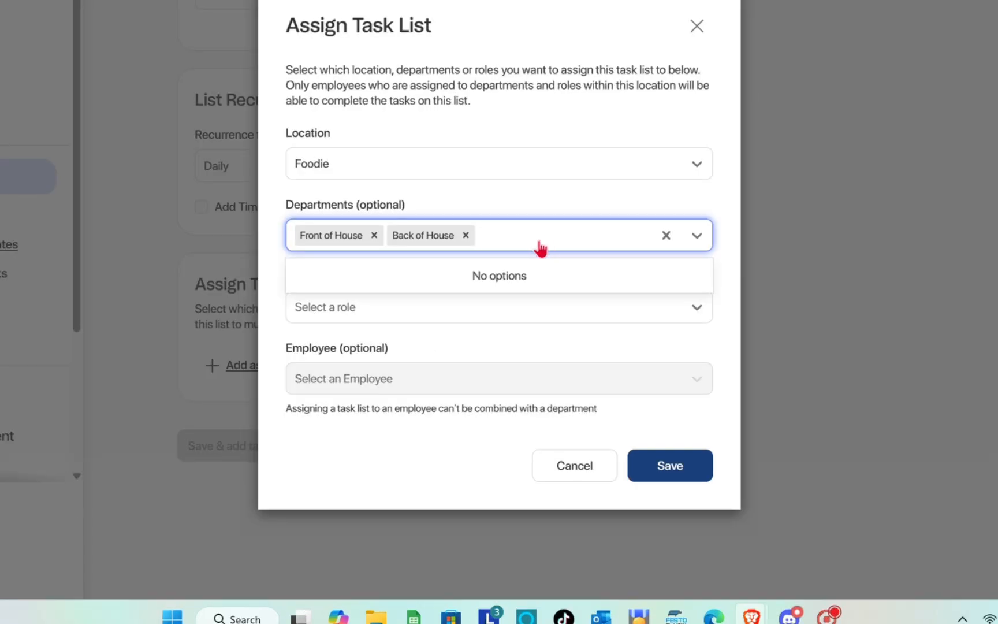
left_click(430, 315)
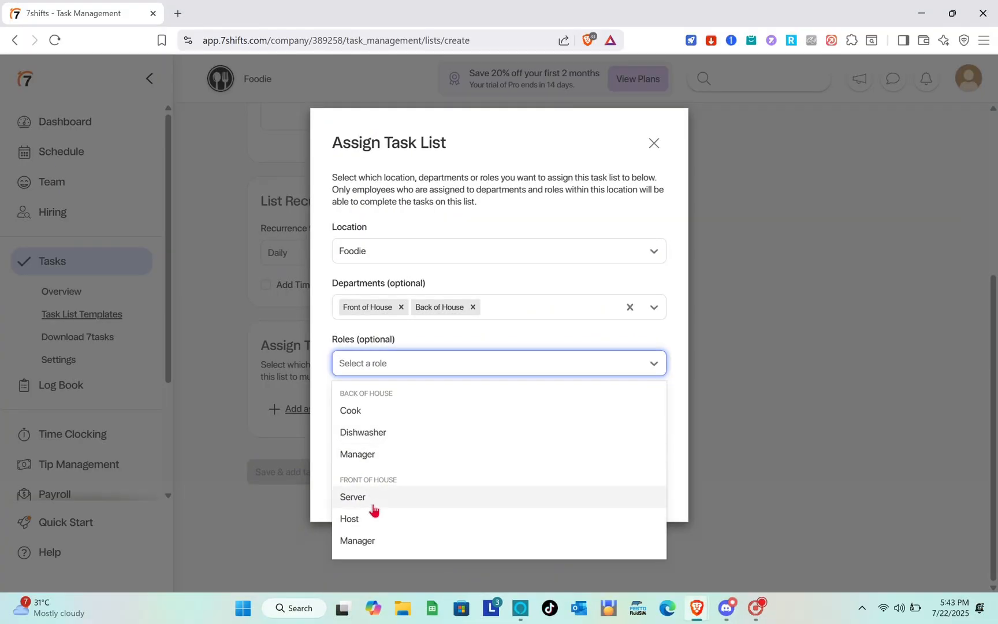
left_click(403, 438)
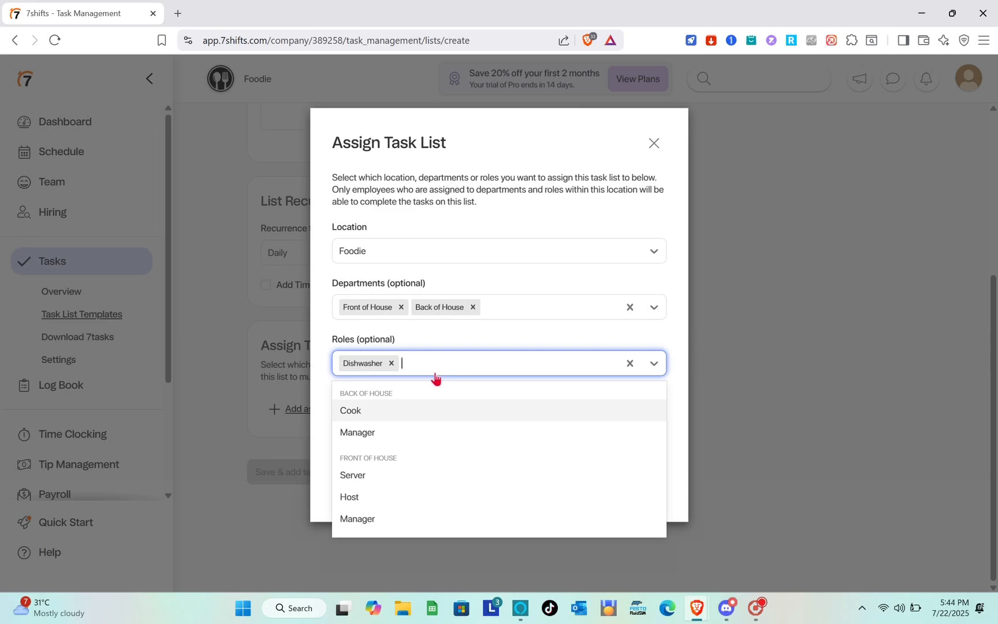
left_click(630, 363)
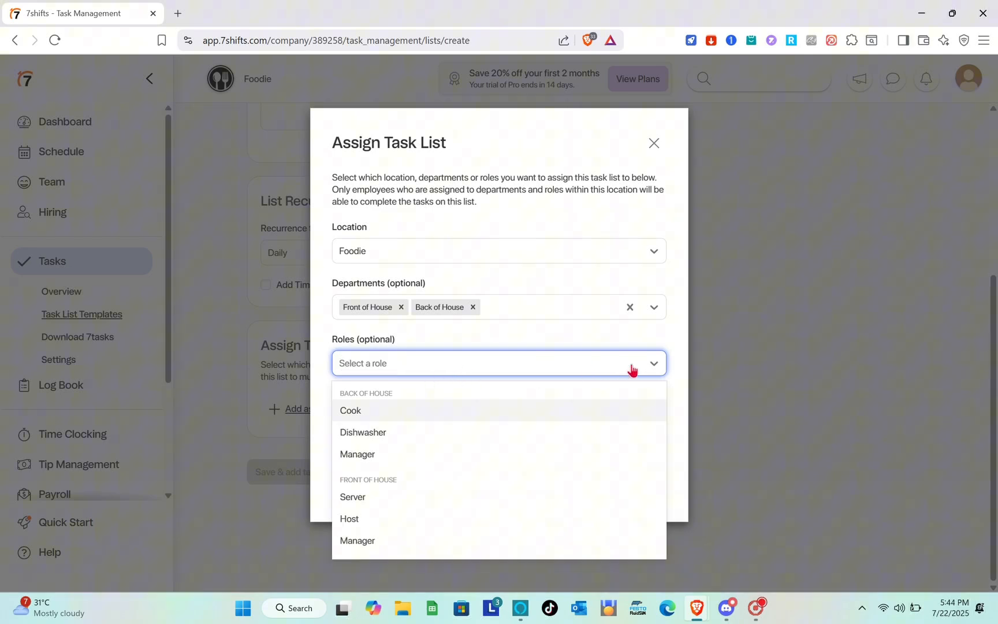
left_click(676, 336)
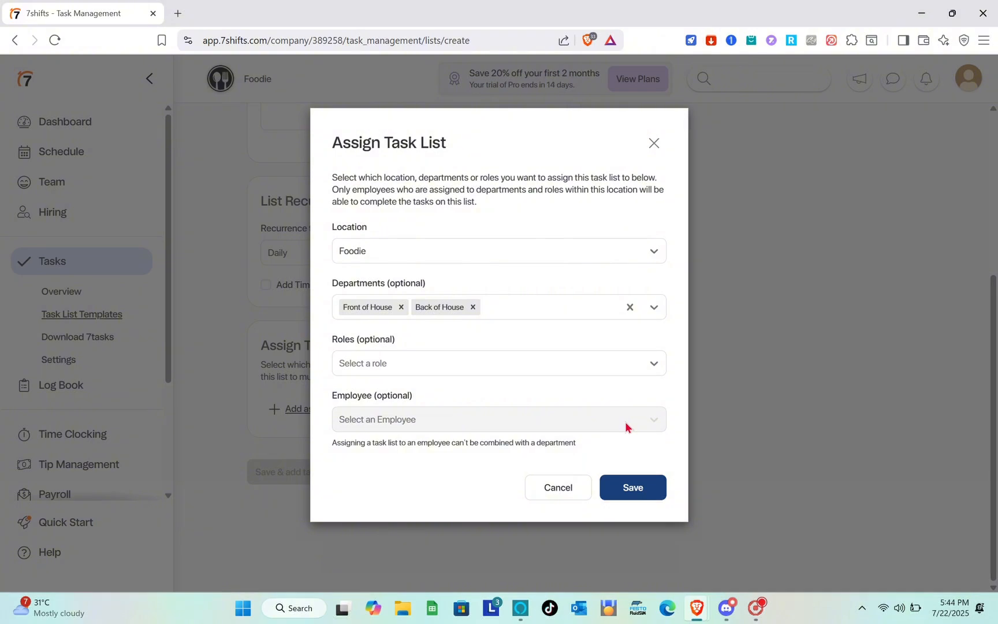
left_click(643, 489)
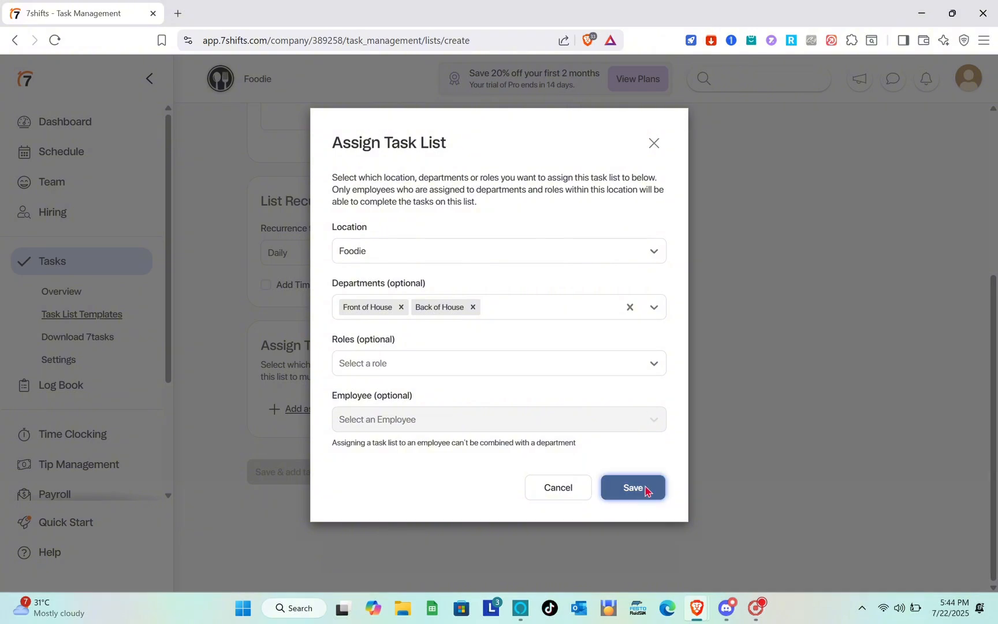
scroll(346, 420, "down", 1)
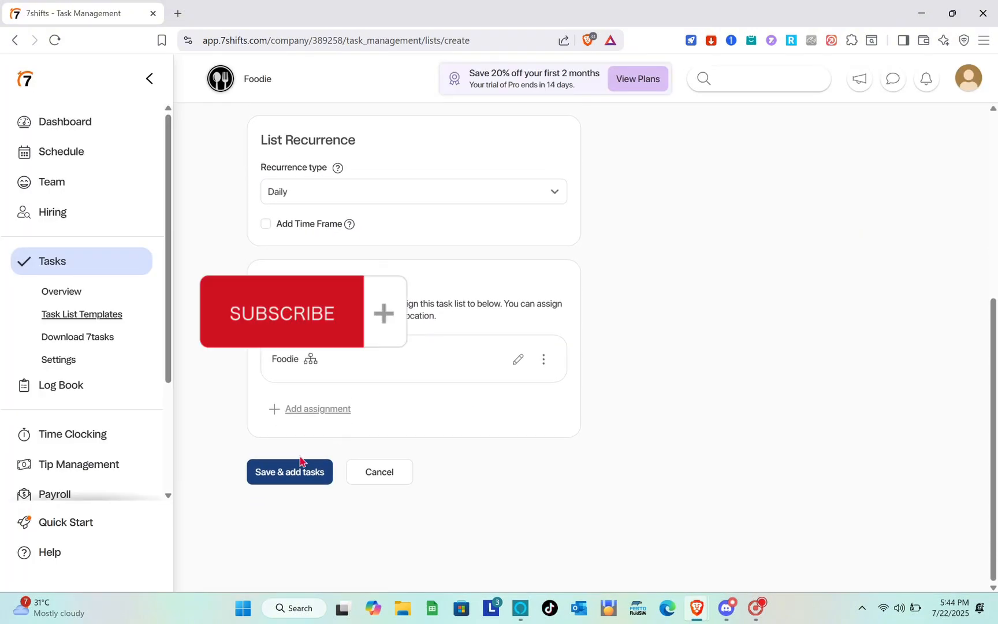
scroll(373, 400, "up", 5)
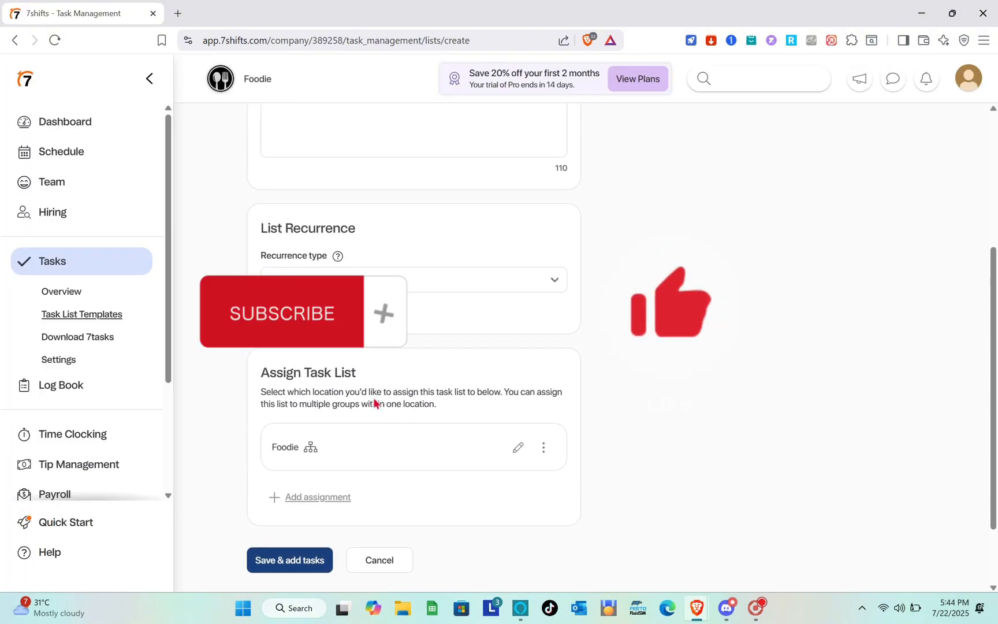